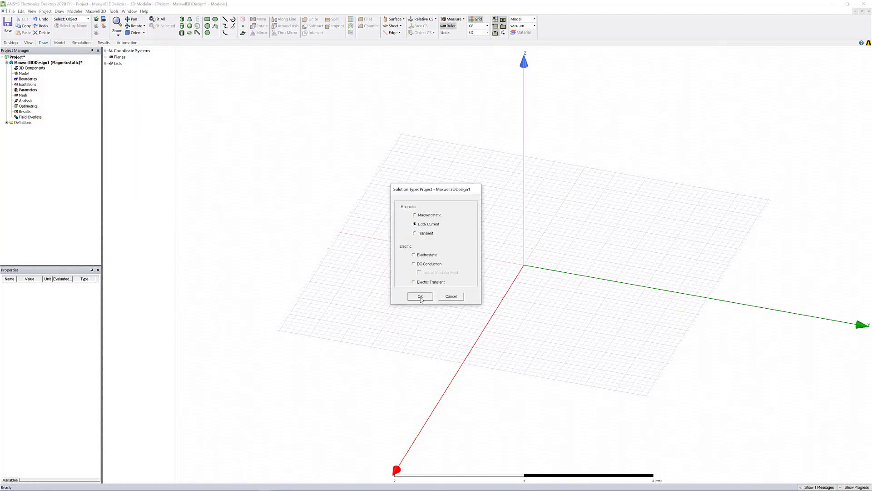
Step: Confirm the Eddy Current solution type and draw a cylinder at the origin
{"action": "left_click", "coordinate": [421, 296]}
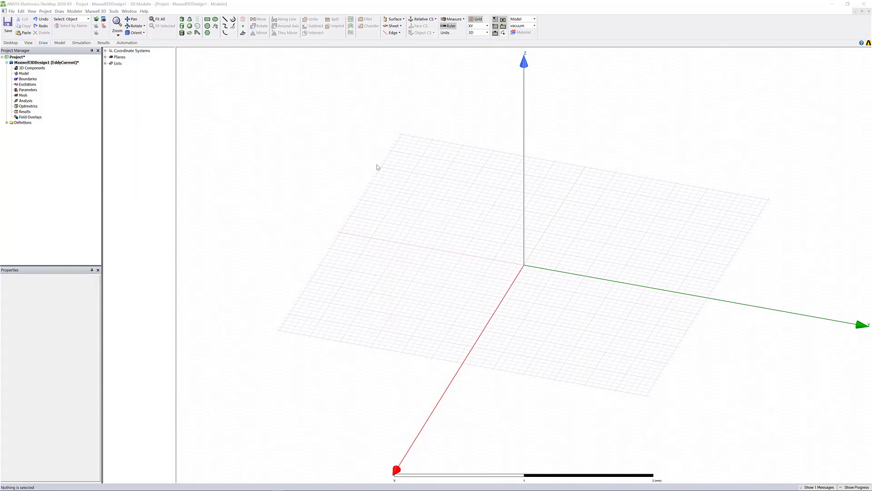
{"action": "left_click", "coordinate": [182, 26]}
{"action": "left_click", "coordinate": [523, 265]}
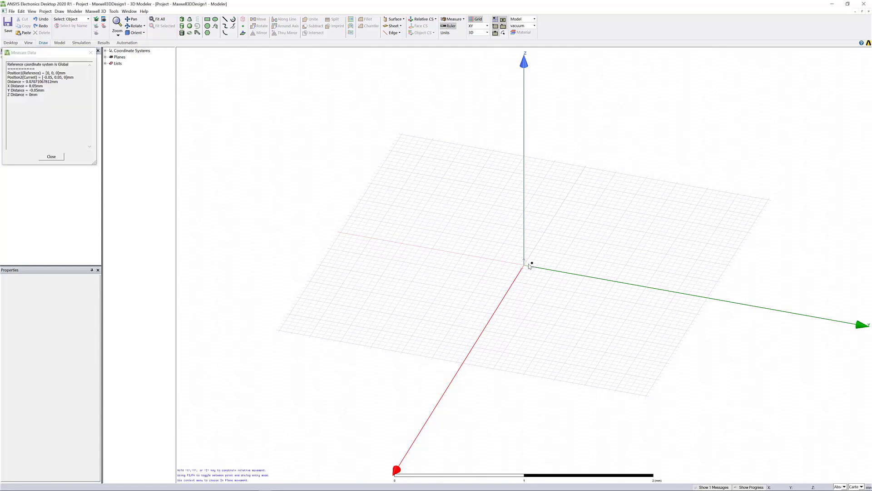
{"action": "left_click", "coordinate": [584, 243]}
{"action": "left_click", "coordinate": [584, 218]}
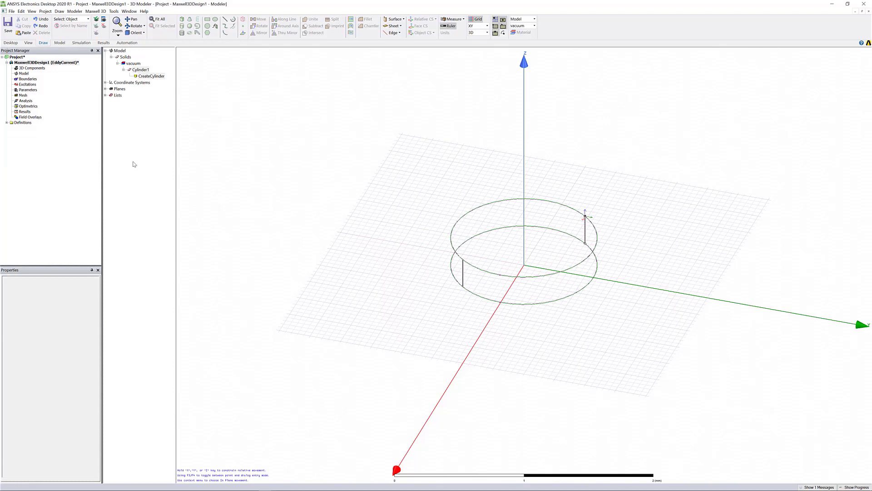
Step: Set the cylinder centre to 0,0,dist_offset, defining dist_offset as a 2.5 mm length
{"action": "left_click", "coordinate": [151, 76]}
{"action": "left_click", "coordinate": [33, 298]}
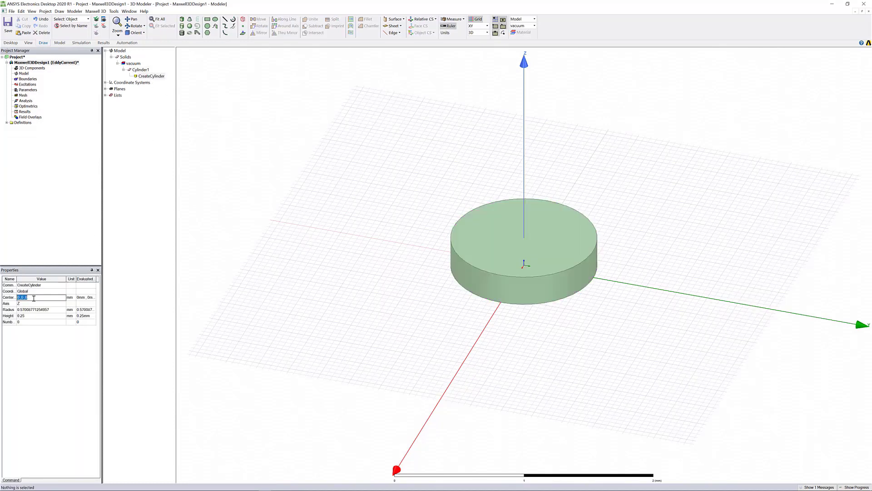
{"action": "type", "text": "0,0,dist_c"}
{"action": "type", "text": "ffset"}
{"action": "key", "text": "Return"}
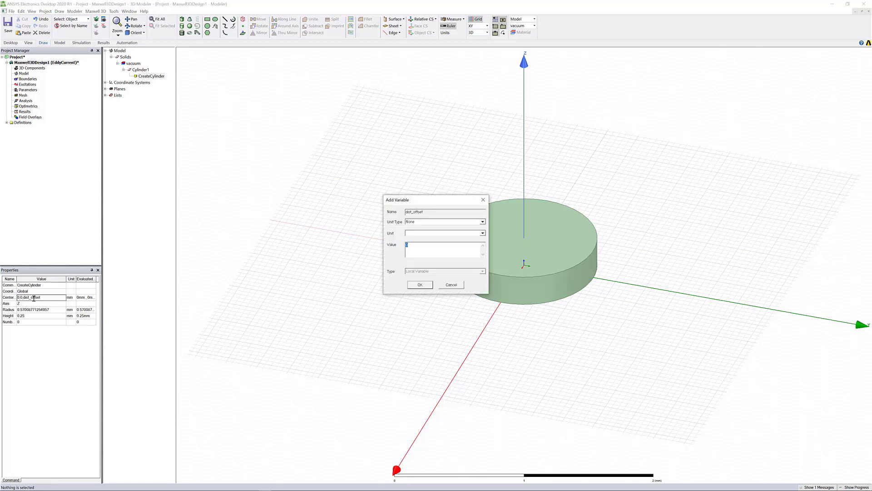
{"action": "key", "text": "shift+Tab"}
{"action": "key", "text": "shift+Tab"}
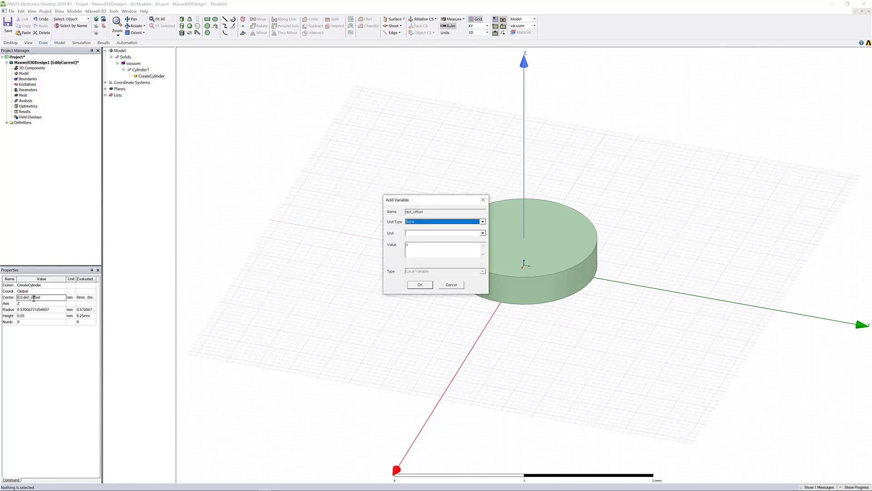
{"action": "key", "text": "Tab"}
{"action": "key", "text": "Tab"}
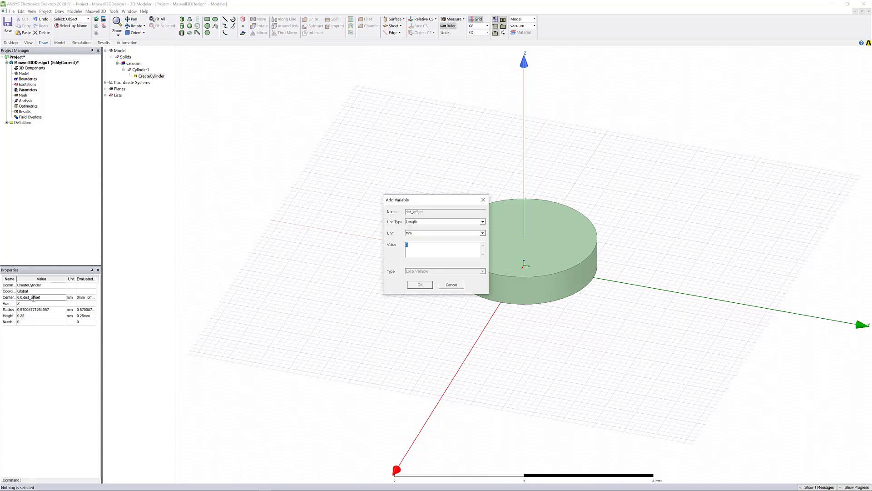
{"action": "type", "text": "2.5"}
Step: Create the 2.5 mm dist_offset variable and make Cylinder1 10 mm radius, 0.5 mm high
{"action": "key", "text": "Return"}
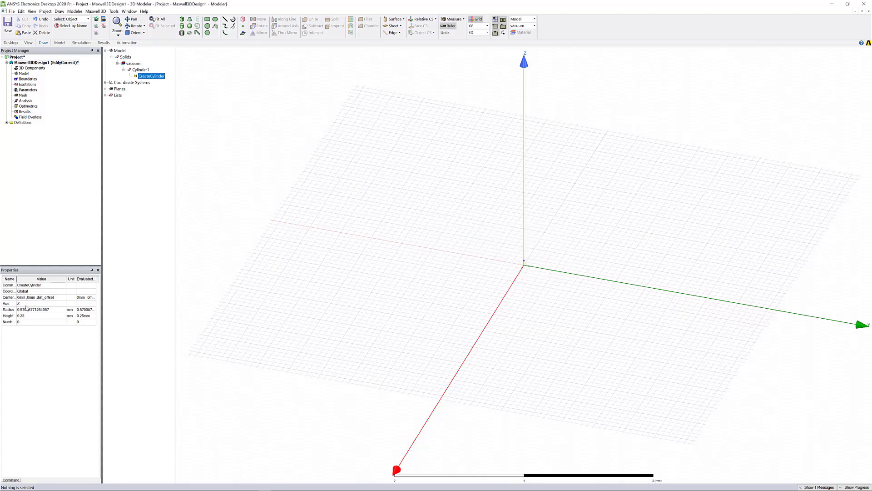
{"action": "left_click", "coordinate": [50, 310]}
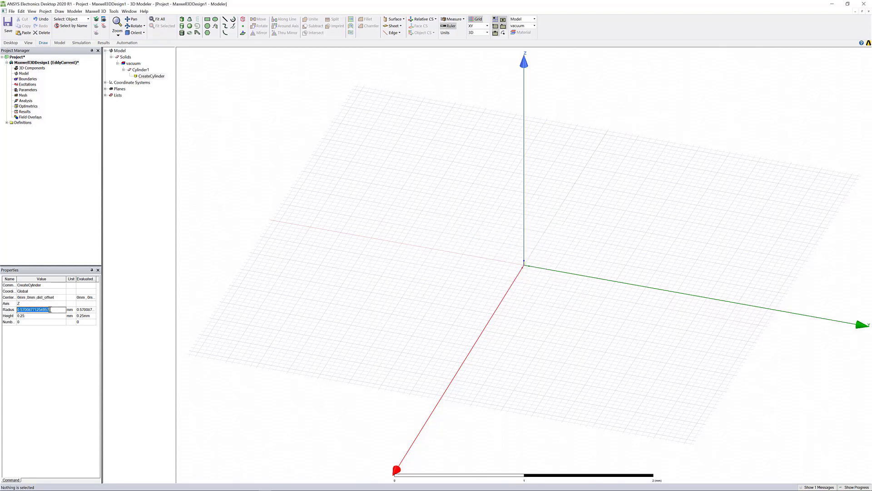
{"action": "type", "text": "10"}
{"action": "left_click", "coordinate": [38, 315]}
{"action": "type", "text": "0"}
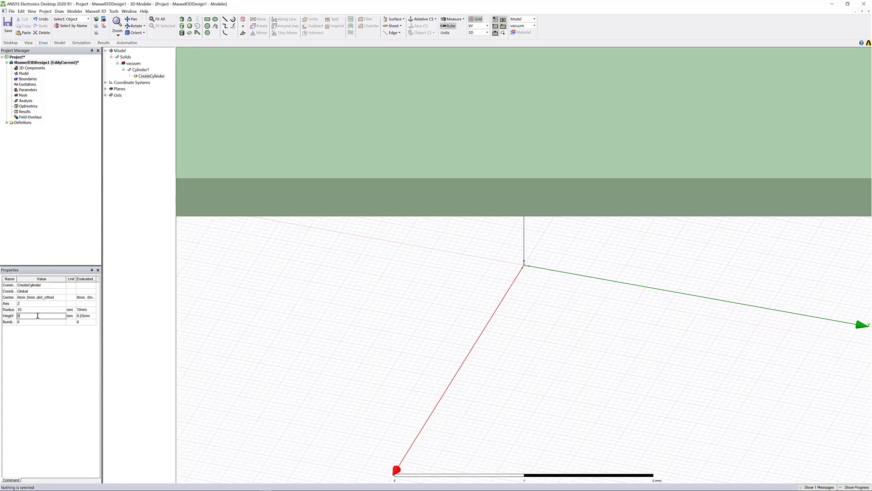
{"action": "type", "text": ".5"}
{"action": "key", "text": "Tab"}
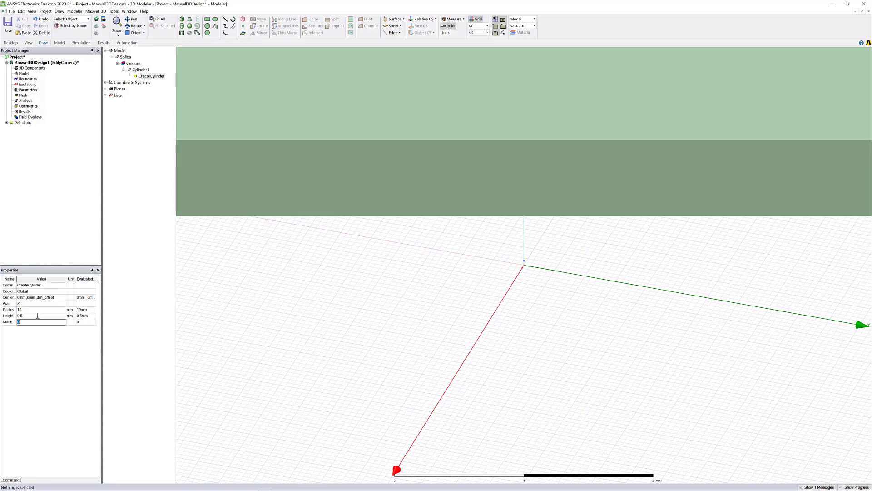
Step: Paste a copy of Cylinder1 as Cylinder2 and give it a 4 mm radius
{"action": "left_click", "coordinate": [160, 20]}
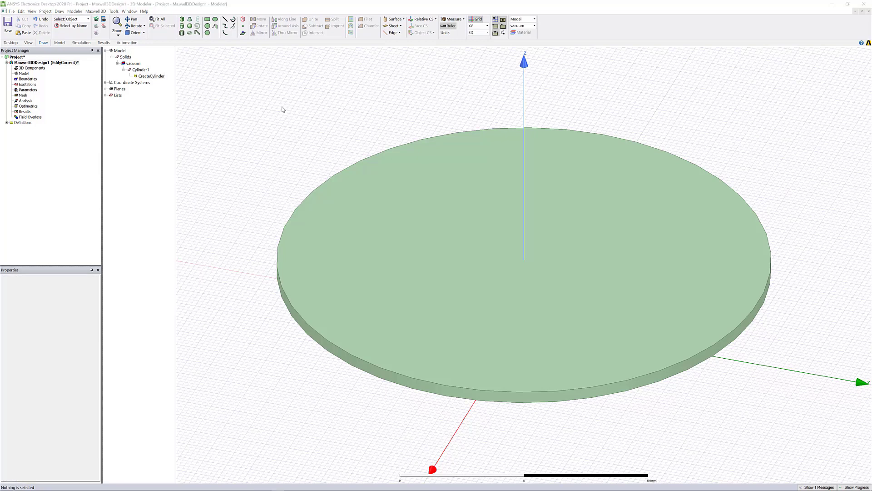
{"action": "left_click", "coordinate": [141, 70]}
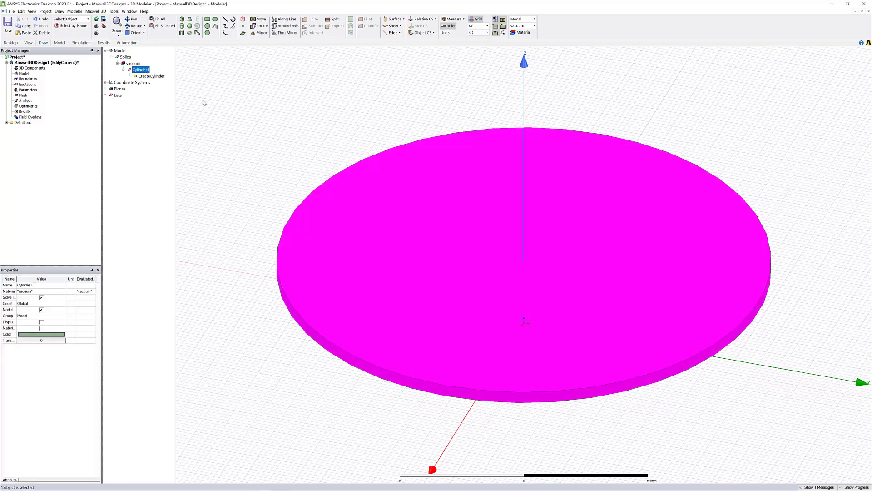
{"action": "key", "text": "ctrl+v"}
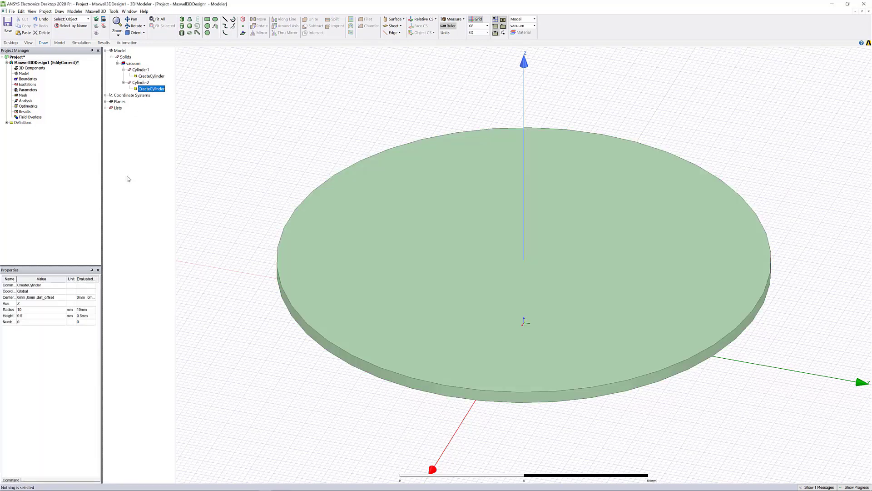
{"action": "left_click", "coordinate": [31, 311]}
{"action": "type", "text": "4"}
{"action": "key", "text": "Tab"}
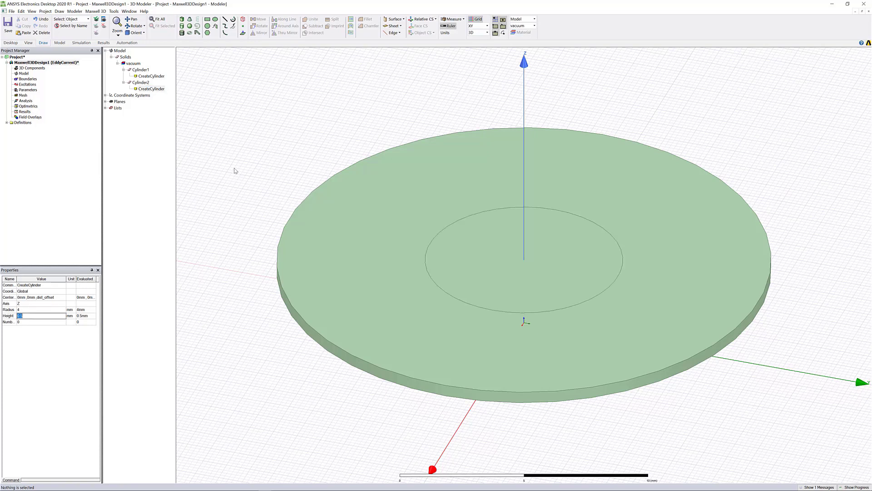
Step: Boolean-subtract Cylinder2 from Cylinder1 to leave a ring with a hole
{"action": "left_click", "coordinate": [181, 112]}
{"action": "left_click", "coordinate": [140, 70]}
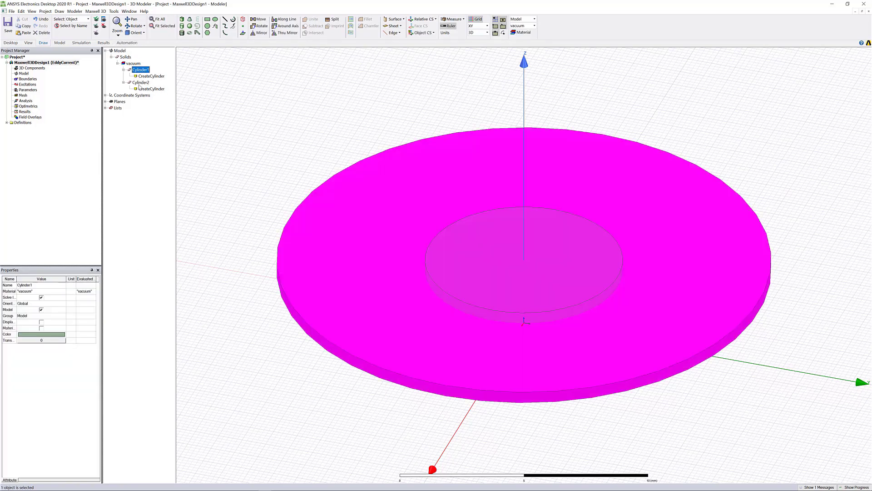
{"action": "left_click", "coordinate": [140, 82], "text": "ctrl"}
{"action": "right_click", "coordinate": [253, 140]}
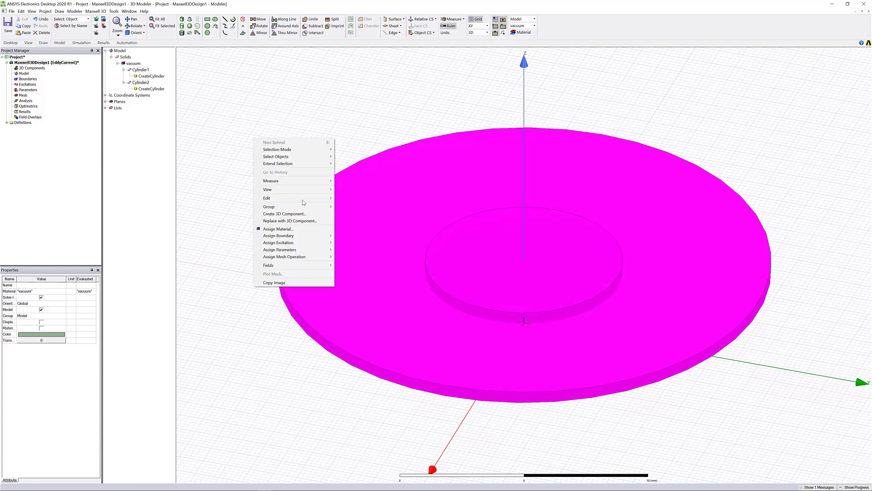
{"action": "mouse_move", "coordinate": [306, 200]}
{"action": "mouse_move", "coordinate": [362, 258]}
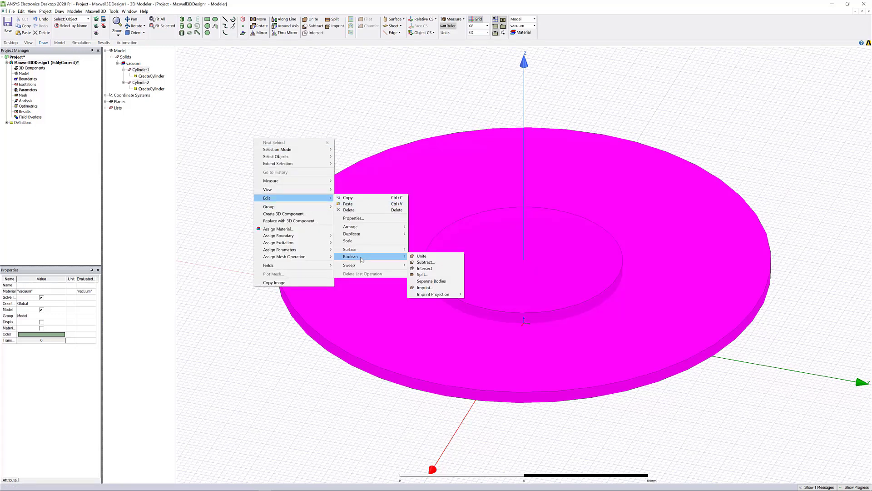
{"action": "left_click", "coordinate": [425, 264]}
{"action": "left_click", "coordinate": [416, 280]}
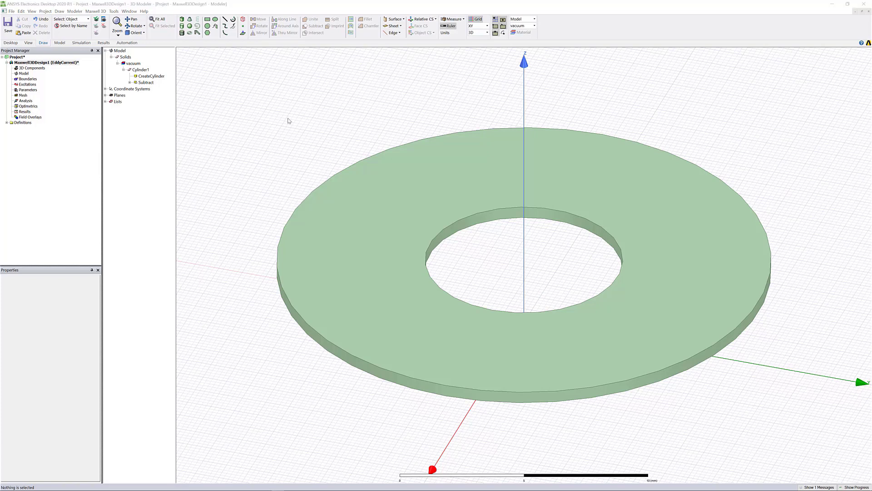
Step: Create a YZ-plane cross-section sheet through the ring Cylinder1
{"action": "left_click", "coordinate": [373, 226]}
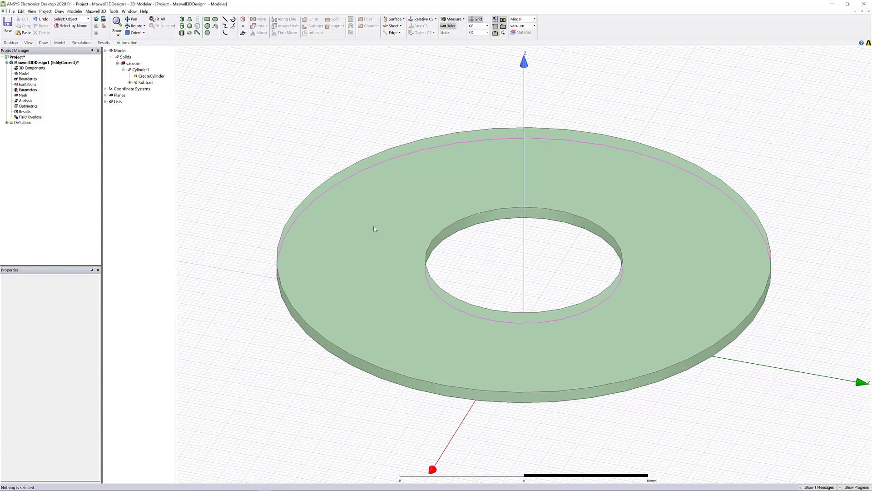
{"action": "right_click", "coordinate": [373, 225]}
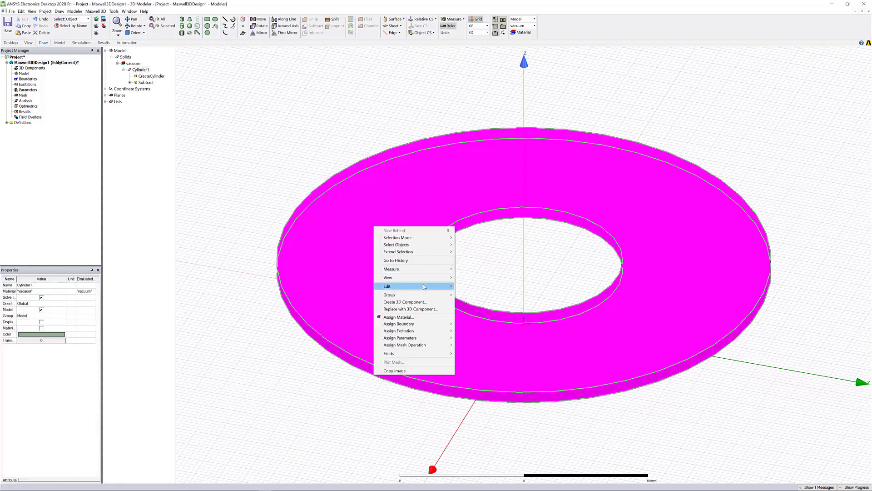
{"action": "left_click", "coordinate": [437, 286]}
{"action": "mouse_move", "coordinate": [505, 340]}
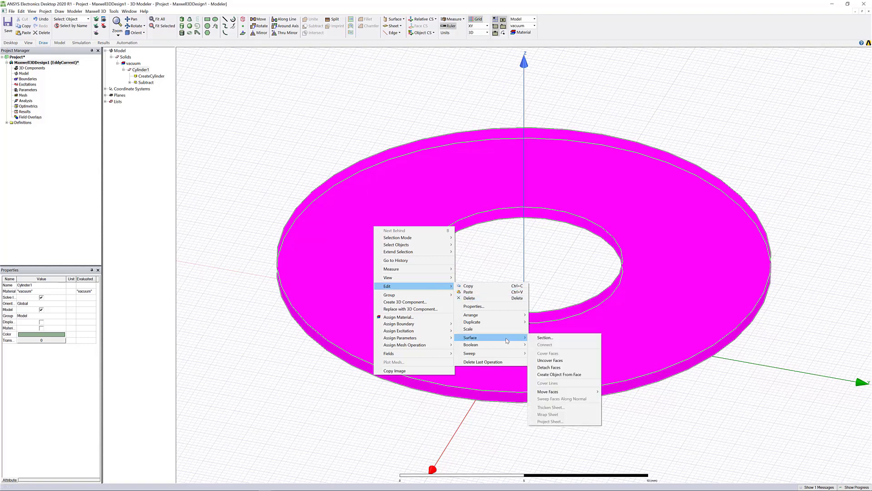
{"action": "left_click", "coordinate": [555, 338]}
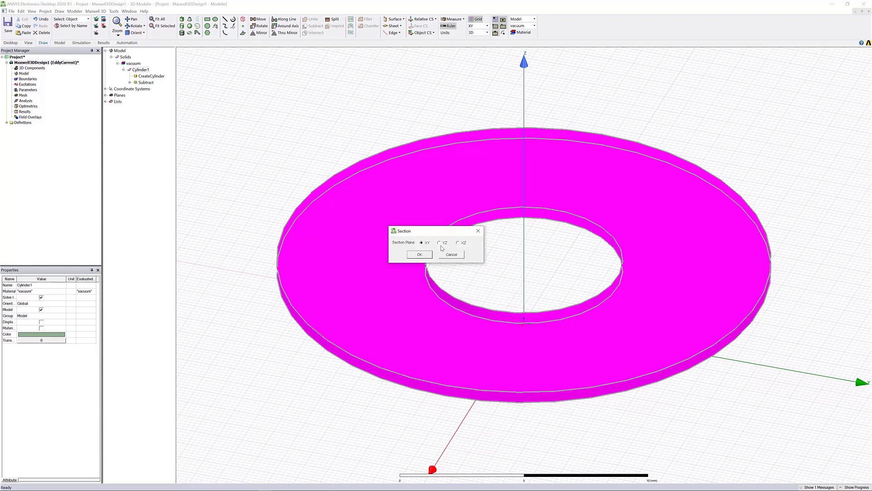
{"action": "left_click", "coordinate": [440, 243]}
{"action": "left_click", "coordinate": [419, 254]}
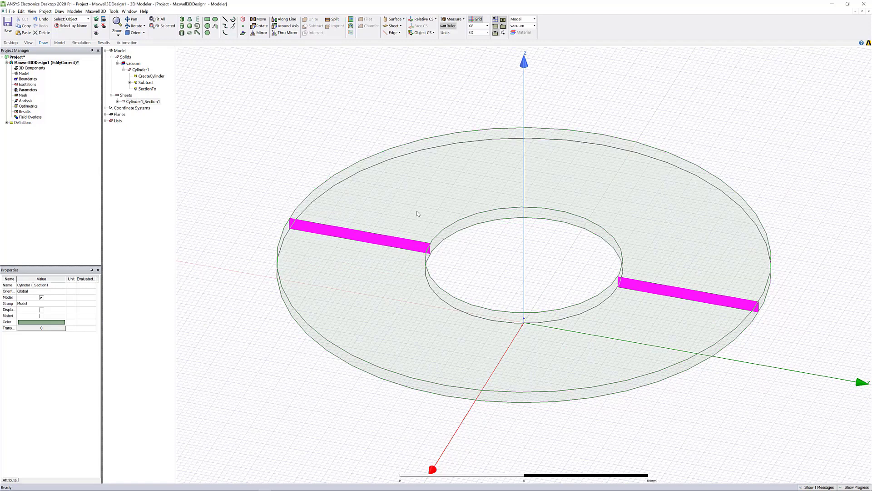
Step: Separate the section sheet into bodies and delete the extra half
{"action": "right_click", "coordinate": [308, 144]}
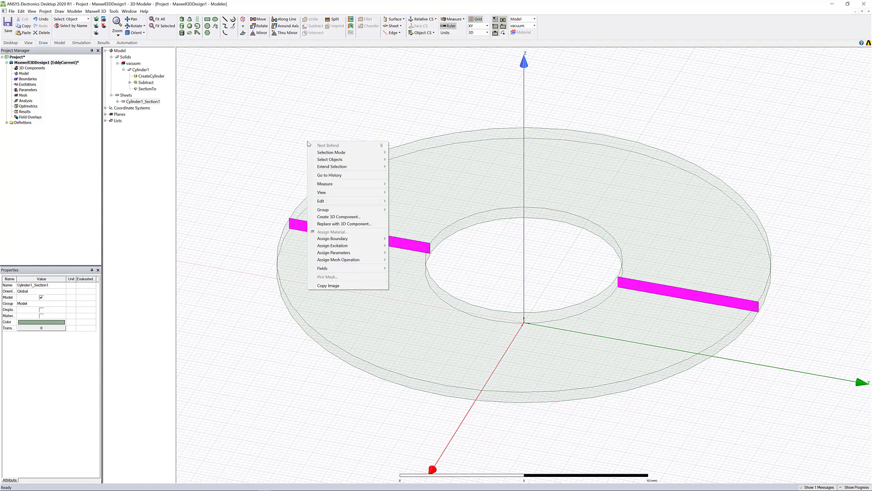
{"action": "mouse_move", "coordinate": [359, 202]}
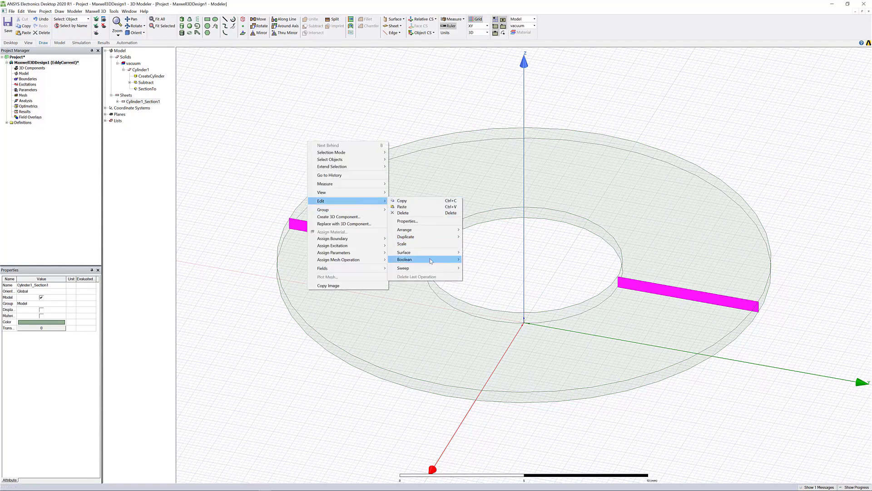
{"action": "mouse_move", "coordinate": [431, 261]}
{"action": "left_click", "coordinate": [495, 289]}
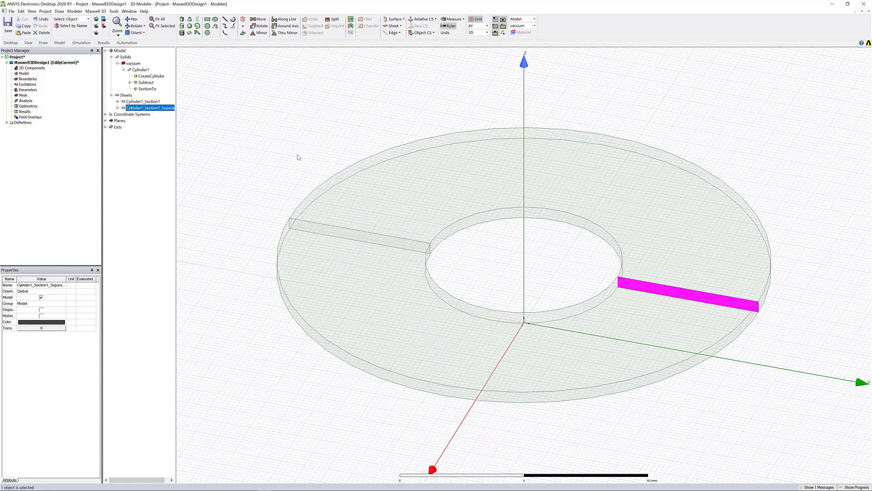
{"action": "key", "text": "Delete"}
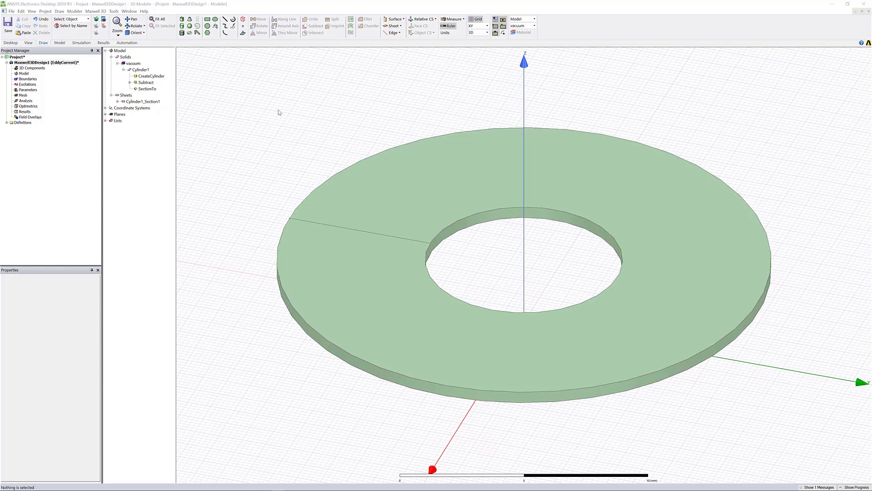
Step: Draw a new cylinder and centre it at 0,0,dist_offset
{"action": "left_click", "coordinate": [189, 27]}
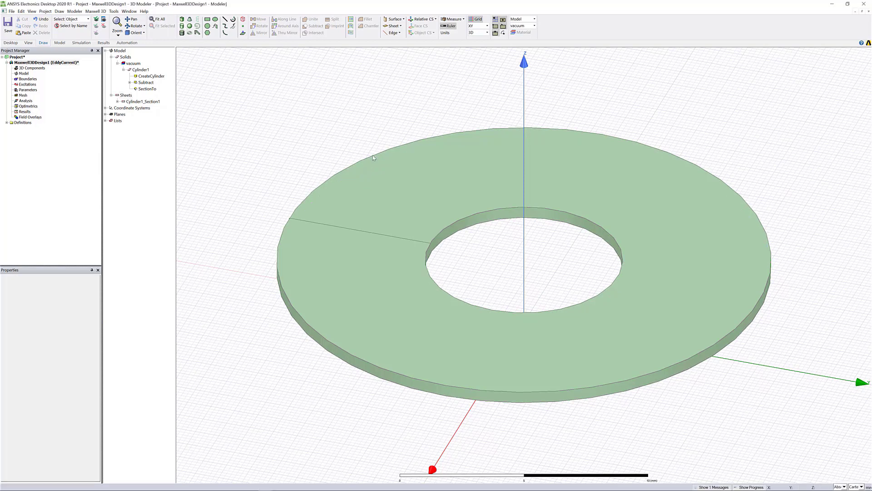
{"action": "left_click", "coordinate": [512, 425]}
{"action": "left_click", "coordinate": [760, 362]}
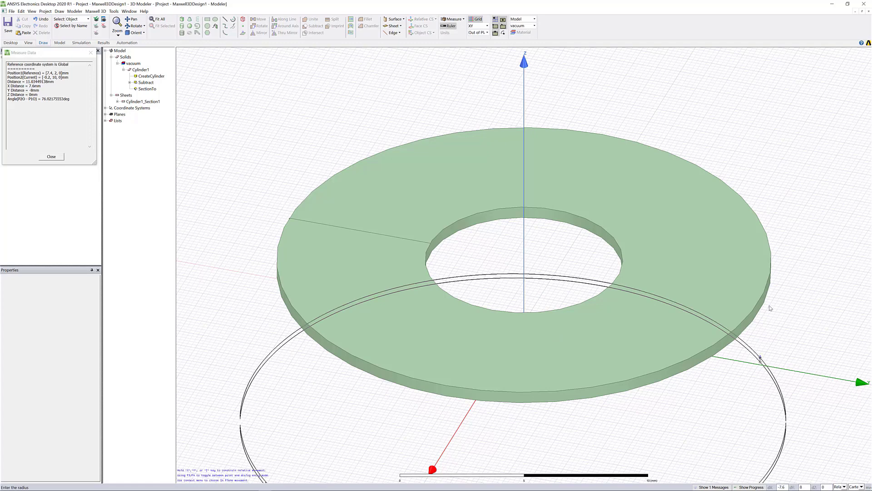
{"action": "left_click", "coordinate": [799, 338]}
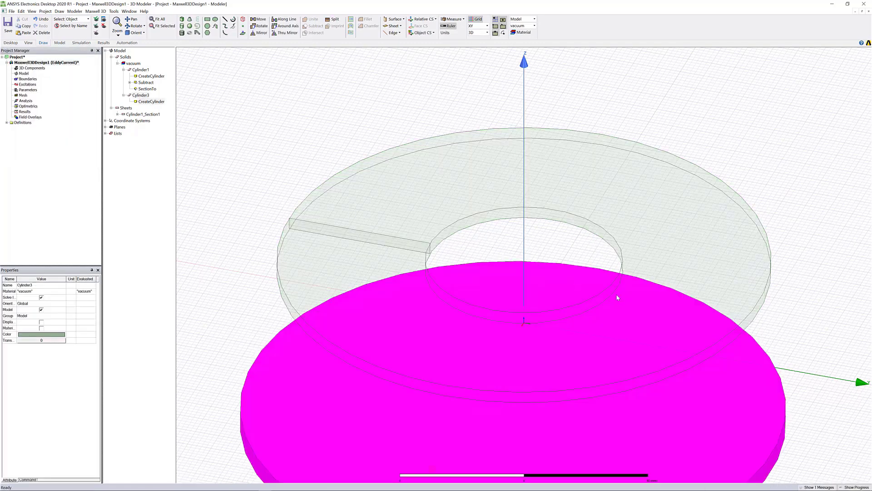
{"action": "left_click", "coordinate": [146, 102]}
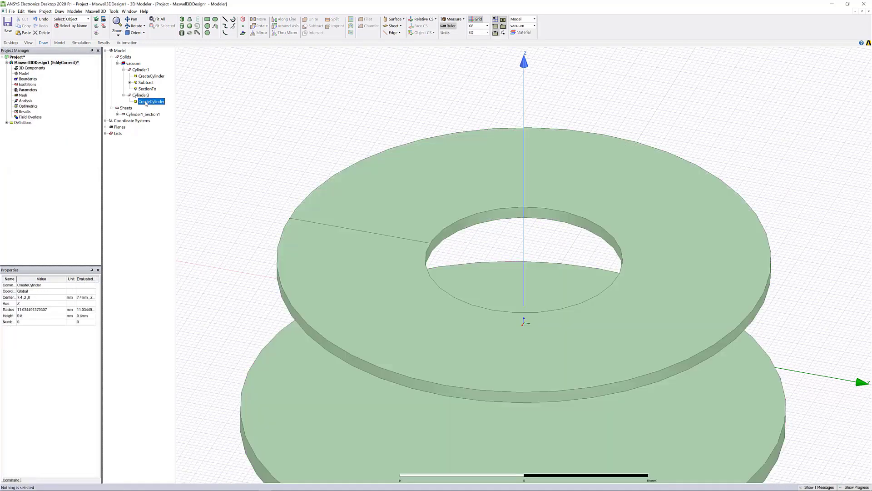
{"action": "left_click", "coordinate": [42, 298]}
{"action": "type", "text": "0,0,dist_offset-0.5mm"}
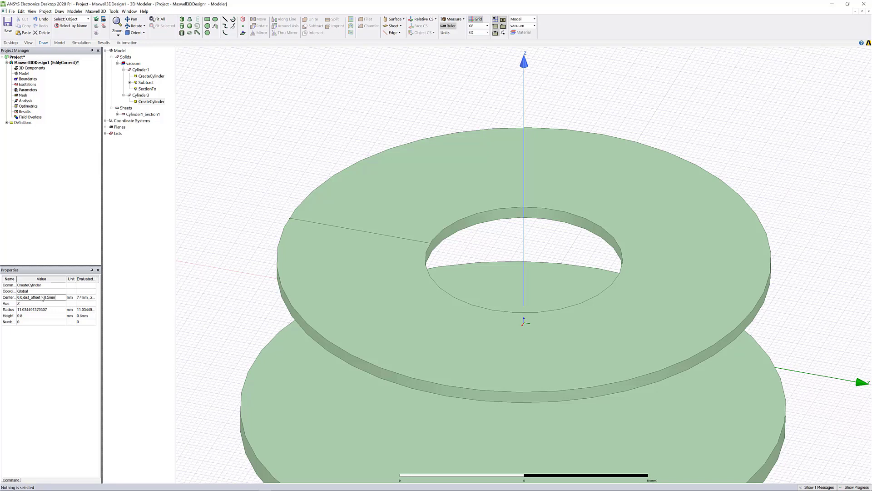
{"action": "key", "text": "Return"}
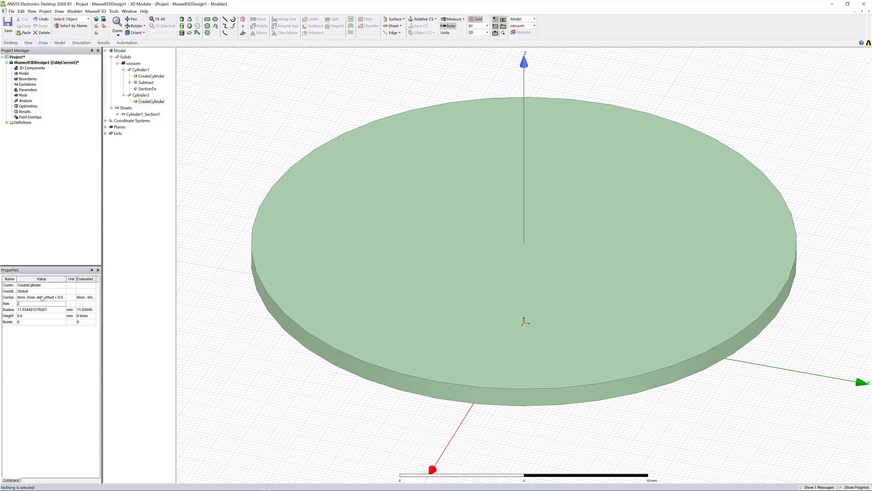
Step: Give Cylinder3 a 15 mm radius and 0.5 mm height
{"action": "key", "text": "Tab"}
{"action": "type", "text": "15mm"}
{"action": "key", "text": "Tab"}
{"action": "type", "text": "0.5"}
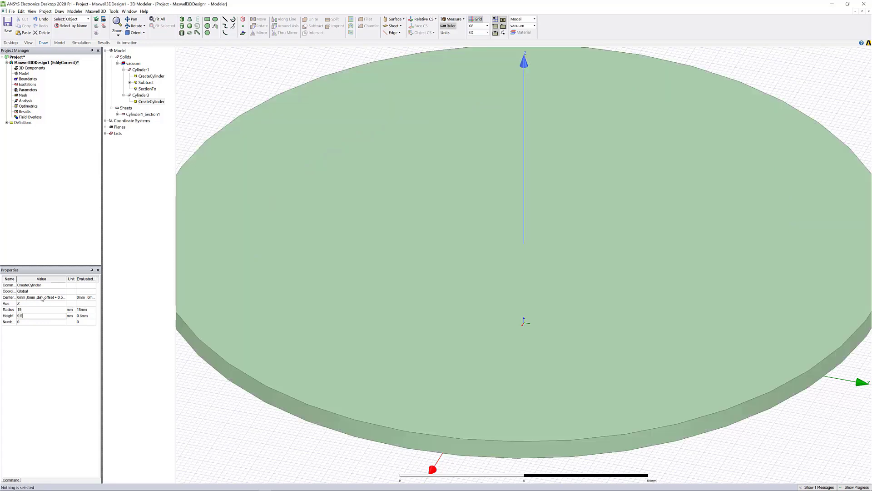
{"action": "key", "text": "Tab"}
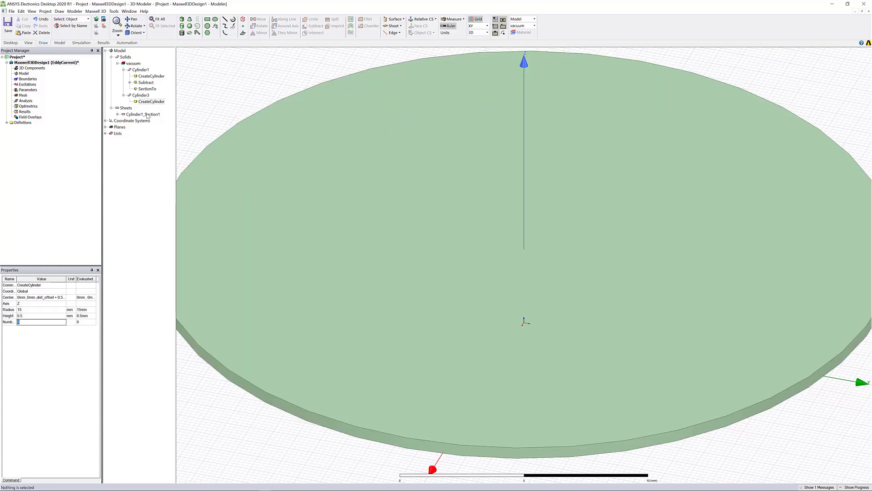
{"action": "left_click", "coordinate": [144, 95]}
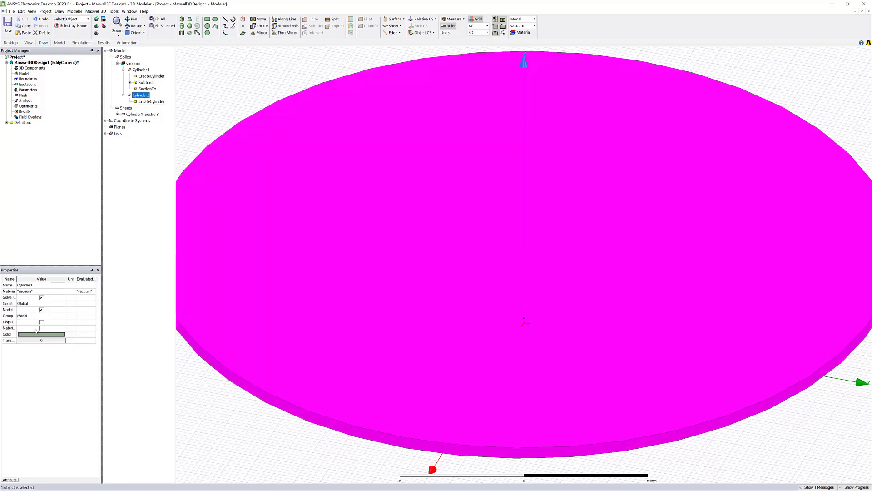
{"action": "left_click", "coordinate": [44, 340]}
Step: Apply 0.6 transparency to Cylinder3 and clear the selection
{"action": "left_click_drag", "start_coordinate": [426, 240], "coordinate": [432, 242]}
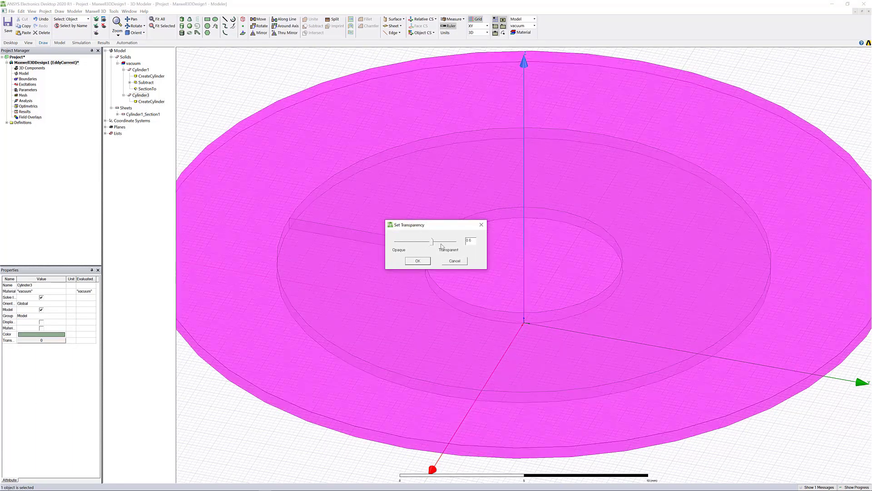
{"action": "left_click", "coordinate": [417, 261]}
{"action": "left_click", "coordinate": [272, 70]}
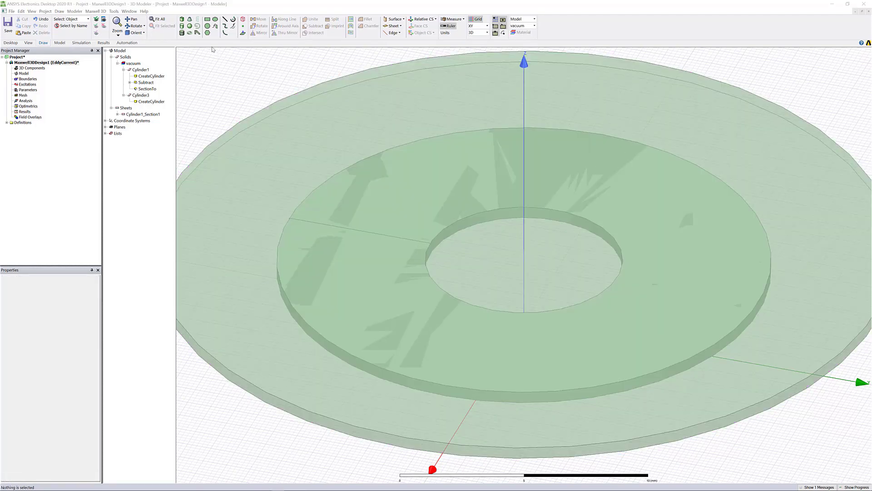
{"action": "left_click", "coordinate": [453, 19]}
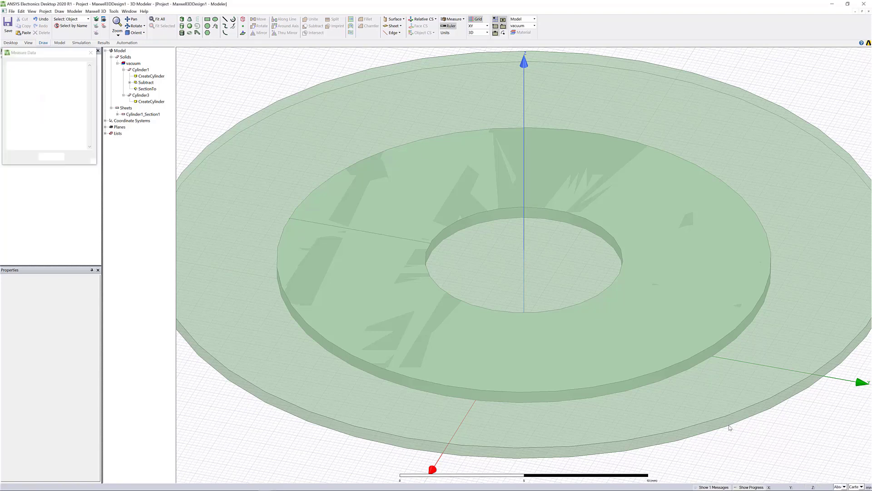
Step: Draw a box with its corner at -20mm, -20mm, dist_offset + 1mm
{"action": "left_click", "coordinate": [671, 449]}
{"action": "left_click", "coordinate": [787, 313]}
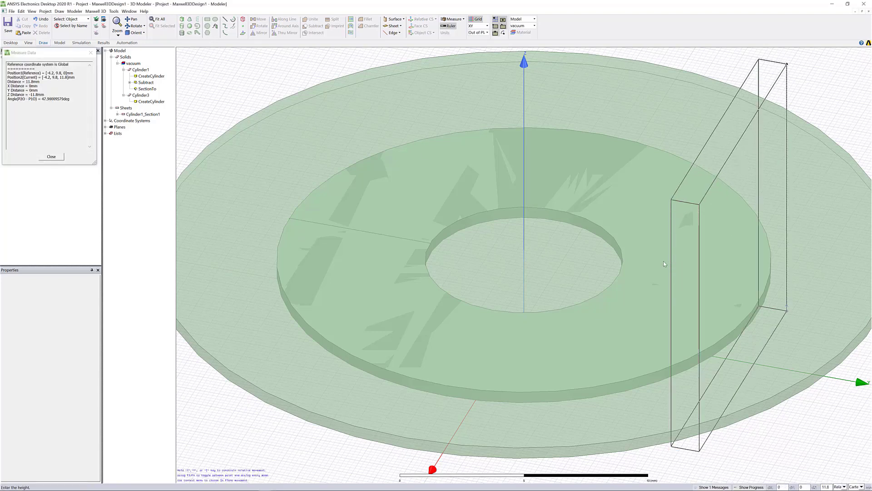
{"action": "left_click", "coordinate": [663, 261]}
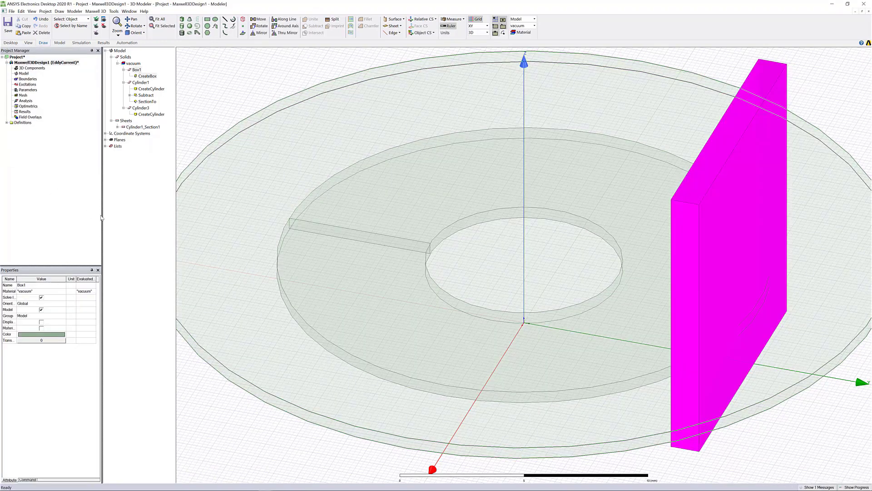
{"action": "left_click", "coordinate": [144, 76]}
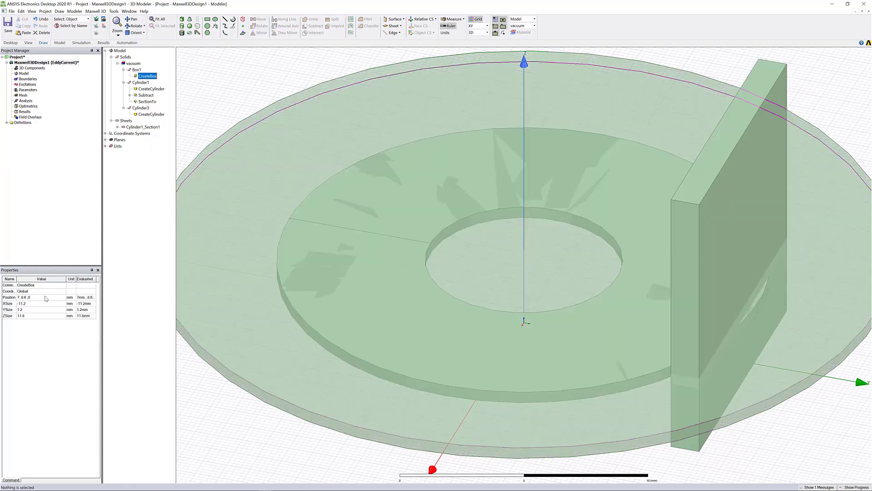
{"action": "left_click", "coordinate": [47, 297]}
{"action": "type", "text": "-20mm,-20mm, di"}
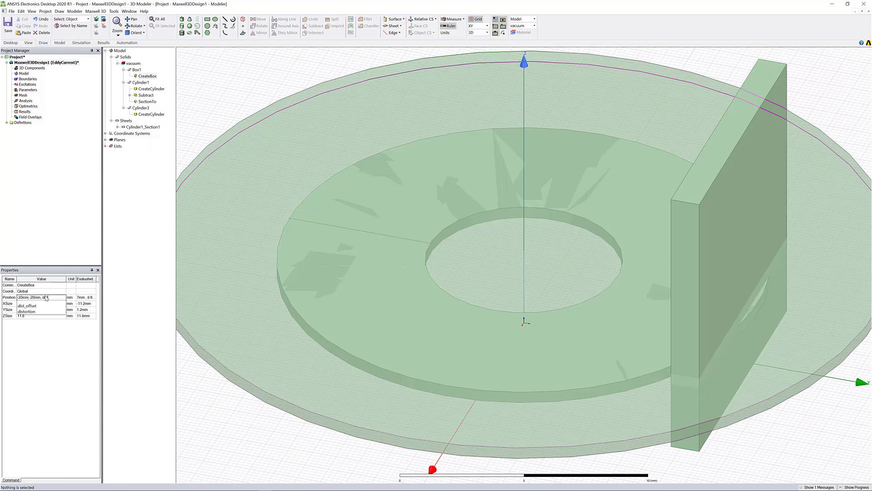
{"action": "type", "text": "st_offset + 1mm"}
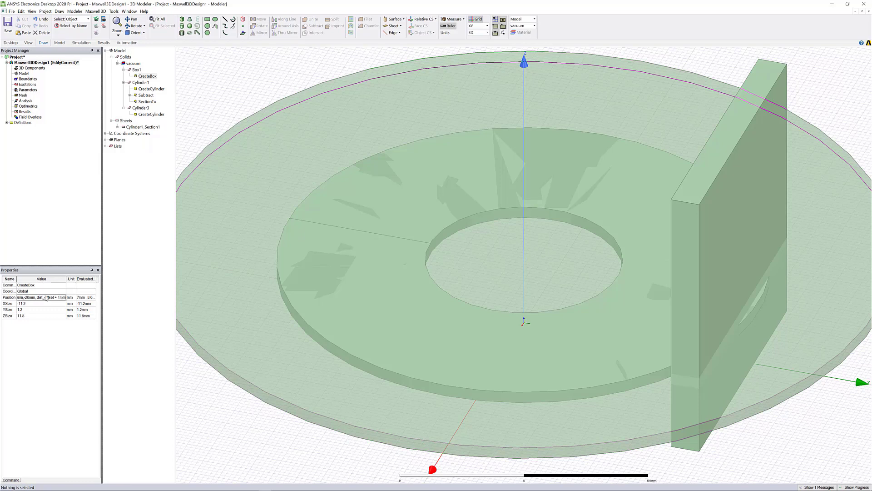
{"action": "key", "text": "Tab"}
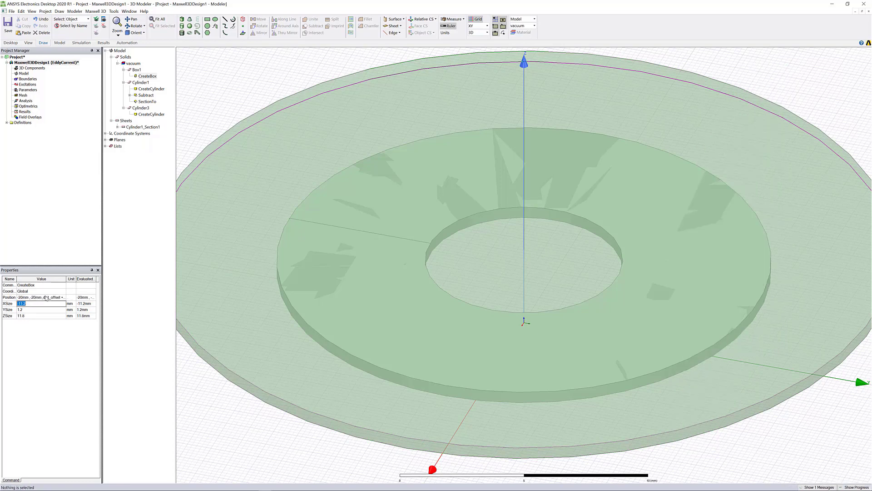
Step: Set the box sizes to 40 × 40 × 0.5 mm
{"action": "type", "text": "40"}
{"action": "key", "text": "Tab"}
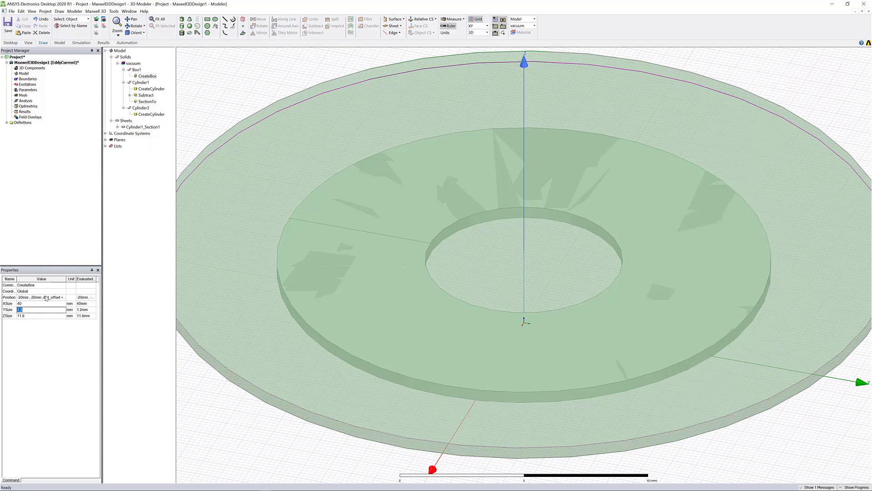
{"action": "type", "text": "40"}
{"action": "key", "text": "Tab"}
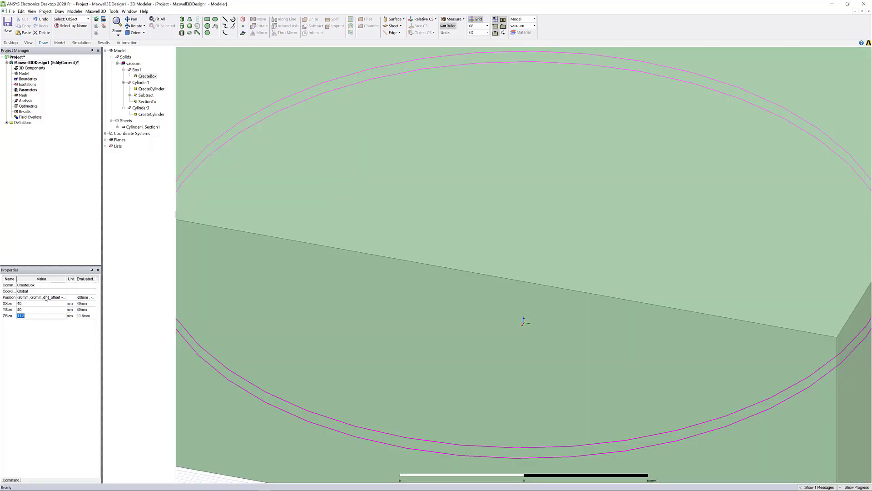
{"action": "type", "text": "0.5"}
{"action": "key", "text": "Return"}
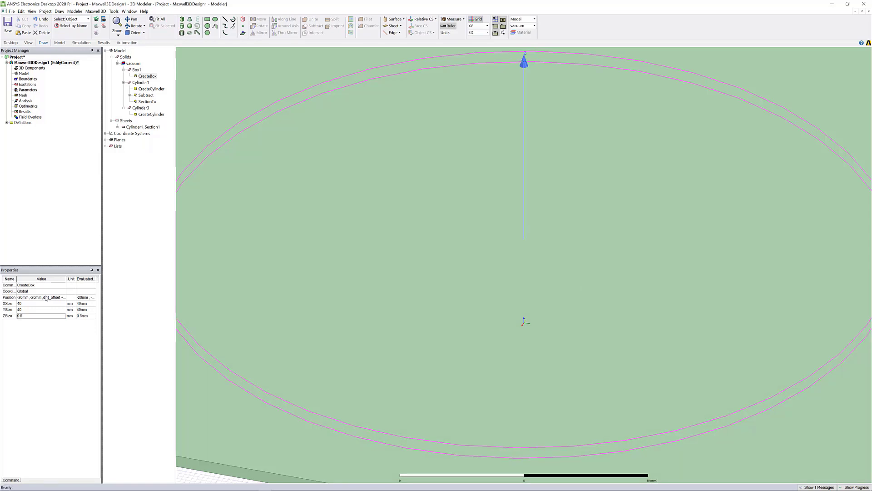
{"action": "left_click", "coordinate": [136, 69]}
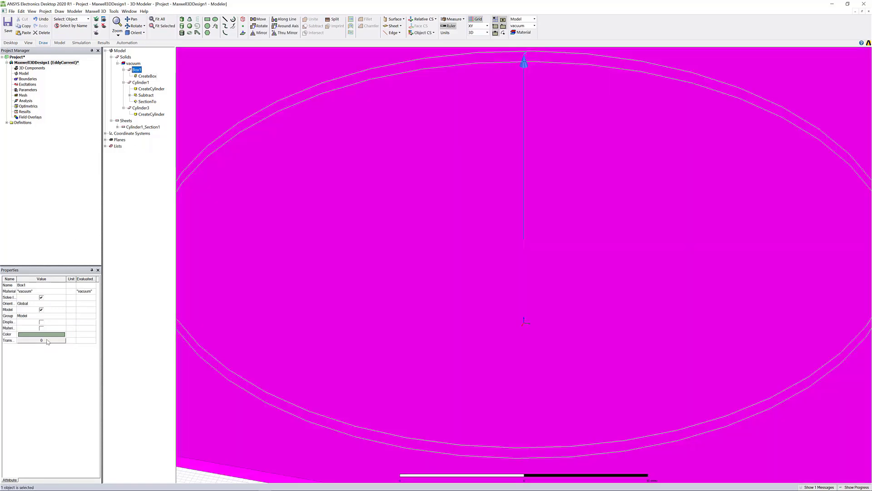
{"action": "left_click", "coordinate": [41, 339]}
{"action": "left_click", "coordinate": [429, 242]}
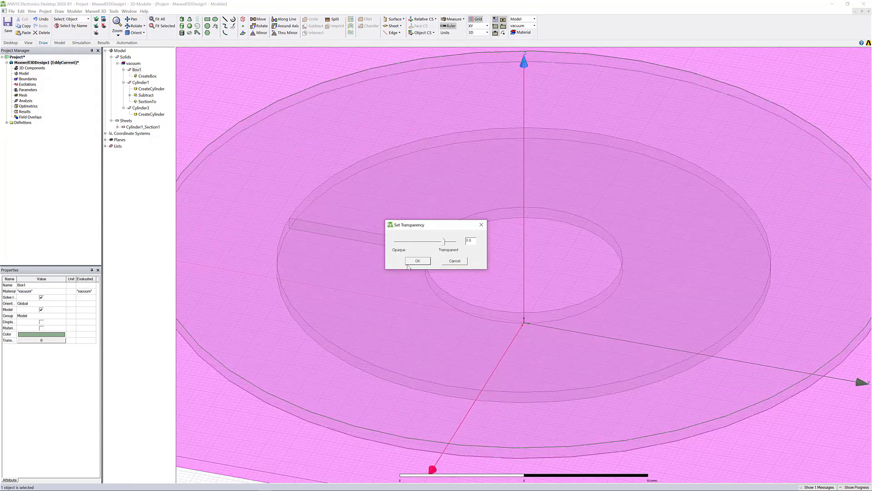
{"action": "left_click", "coordinate": [409, 262]}
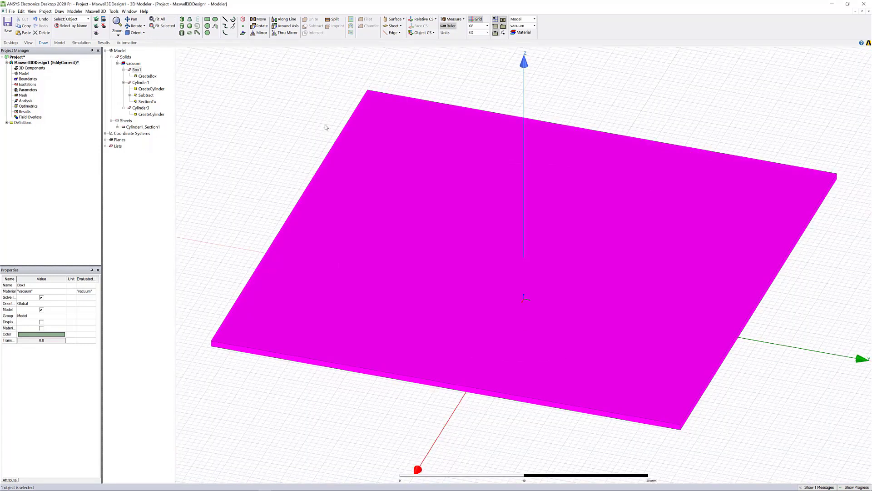
{"action": "left_click", "coordinate": [265, 153]}
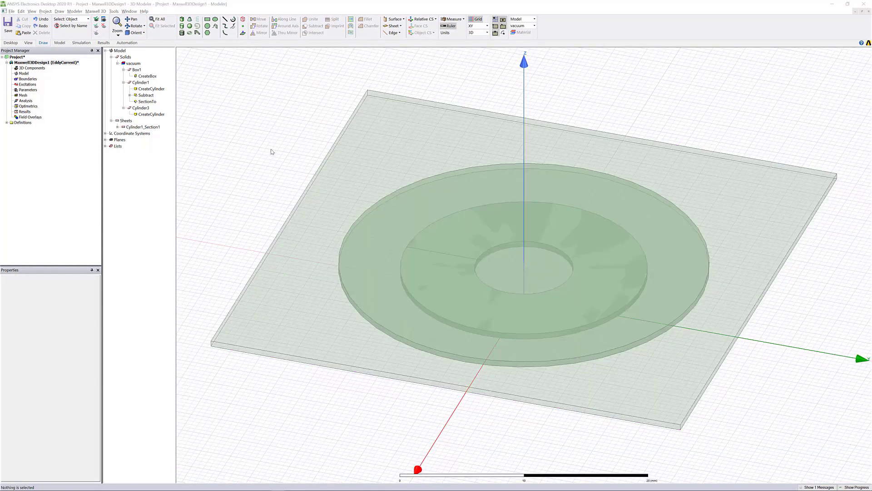
Step: Assign ferrite to the full disk Cylinder3
{"action": "left_click", "coordinate": [139, 109]}
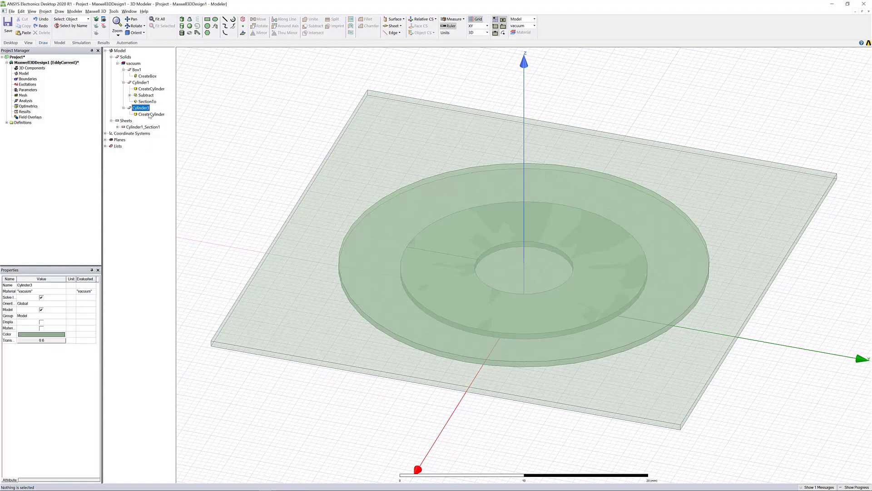
{"action": "right_click", "coordinate": [259, 172]}
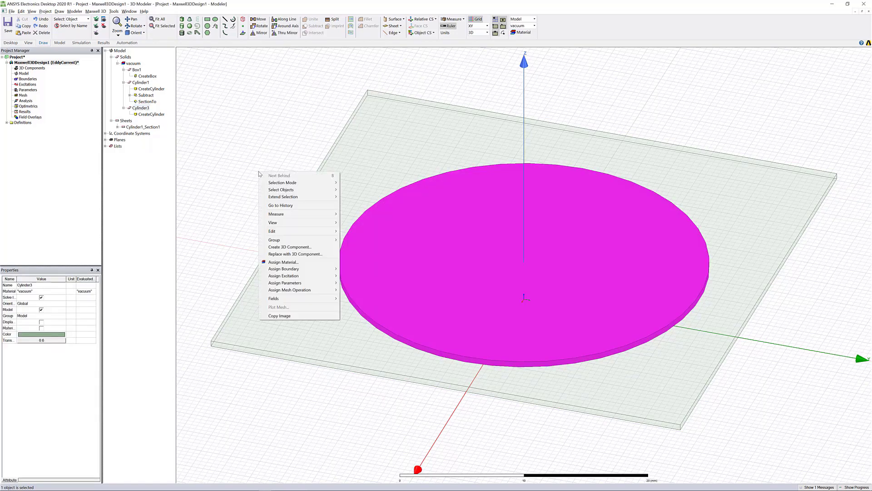
{"action": "left_click", "coordinate": [291, 262]}
{"action": "type", "text": "fer"}
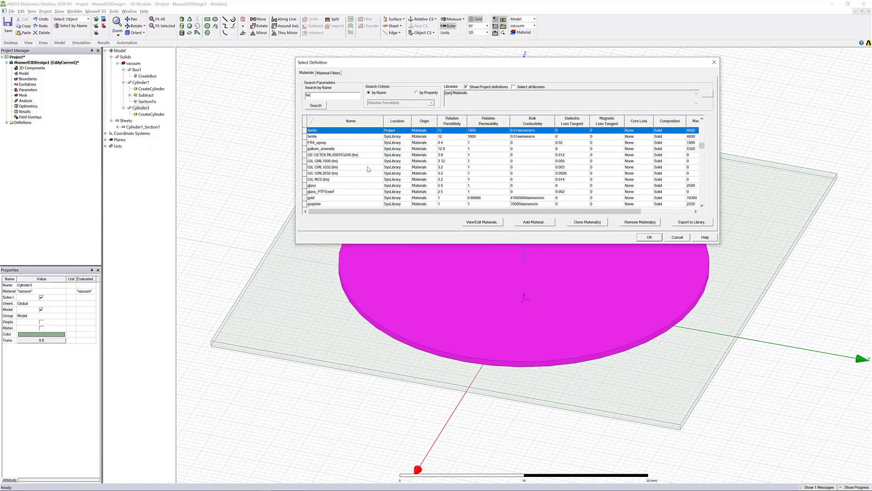
{"action": "double_click", "coordinate": [333, 134]}
{"action": "left_click", "coordinate": [244, 139]}
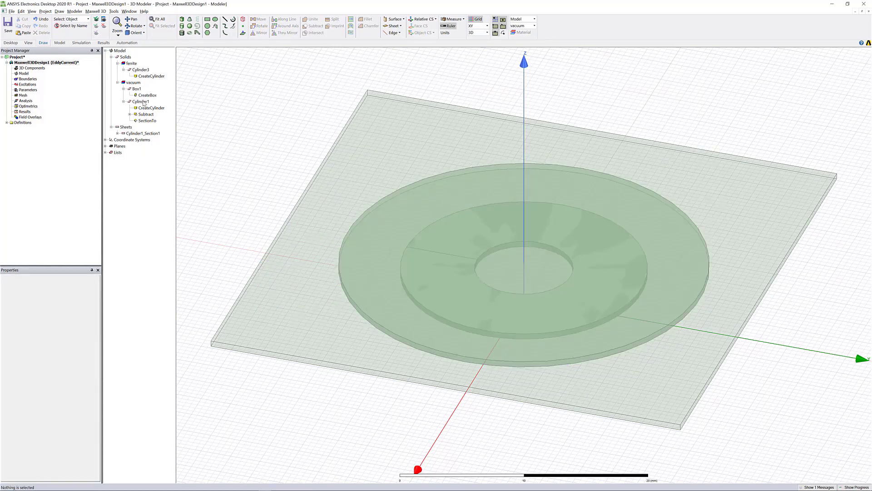
Step: Assign copper to the holed ring Cylinder1
{"action": "left_click", "coordinate": [140, 101]}
{"action": "right_click", "coordinate": [246, 186]}
{"action": "left_click", "coordinate": [280, 277]}
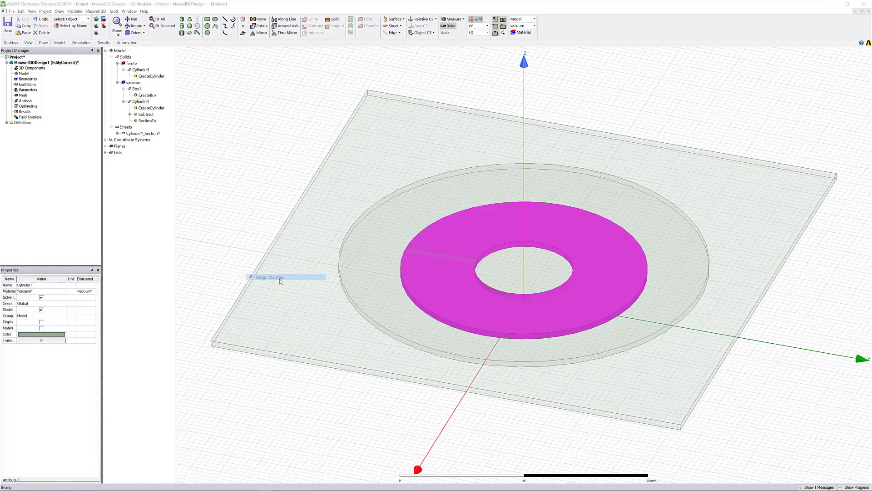
{"action": "type", "text": "cop"}
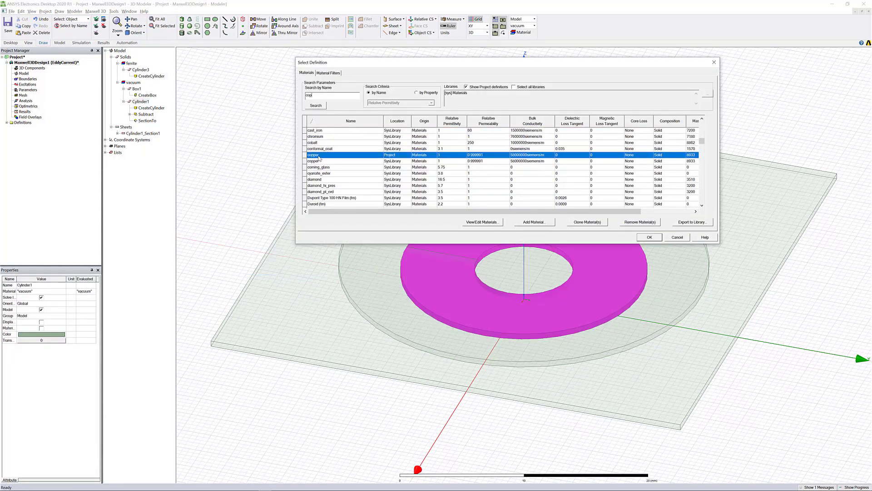
{"action": "double_click", "coordinate": [317, 157]}
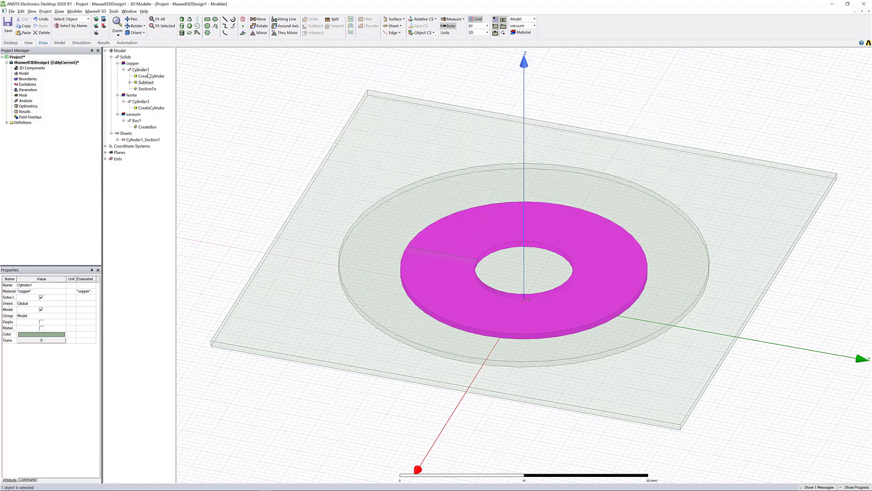
Step: Assign aluminum to the square plate Box1
{"action": "left_click", "coordinate": [137, 121]}
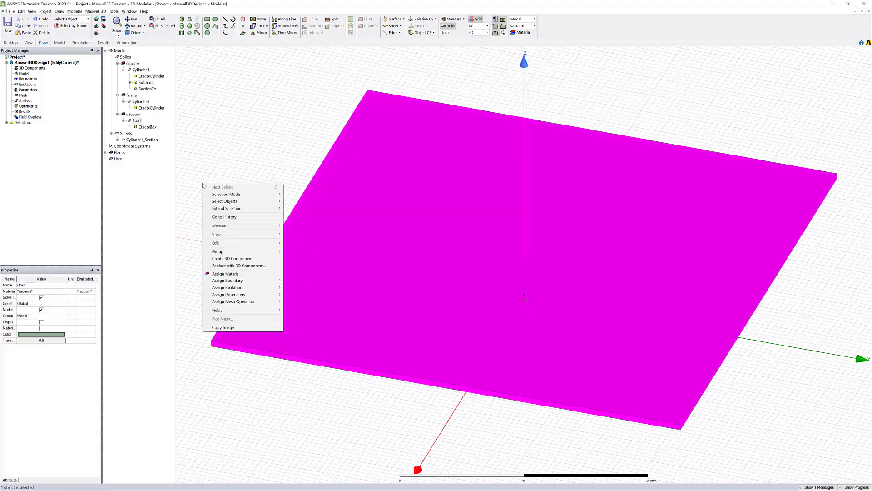
{"action": "right_click", "coordinate": [204, 183]}
{"action": "left_click", "coordinate": [240, 275]}
{"action": "type", "text": "al"}
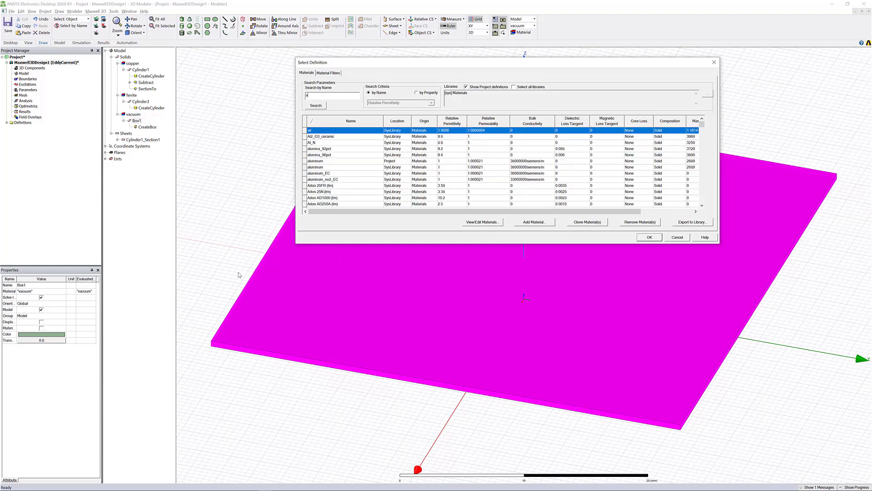
{"action": "double_click", "coordinate": [320, 162]}
{"action": "left_click", "coordinate": [263, 148]}
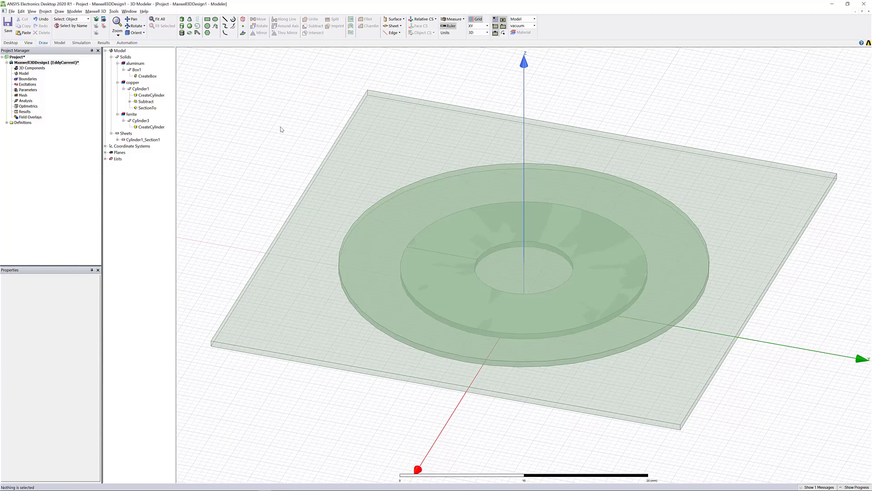
Step: Mirror-duplicate all objects across the XY plane using a Z-direction normal
{"action": "key", "text": "ctrl+a"}
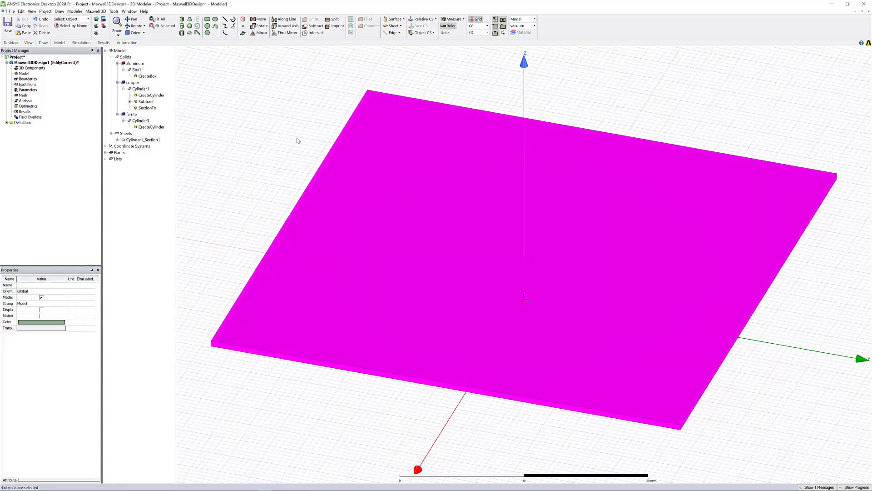
{"action": "right_click", "coordinate": [297, 140]}
{"action": "mouse_move", "coordinate": [331, 198]}
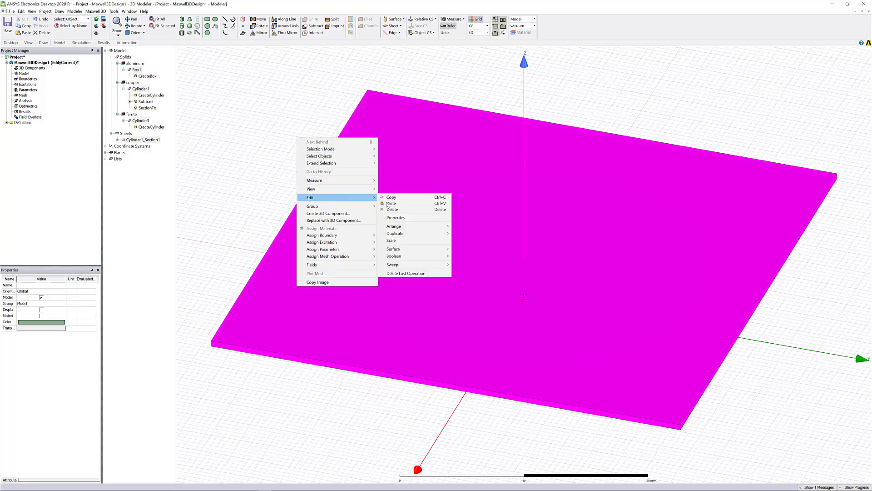
{"action": "mouse_move", "coordinate": [424, 234]}
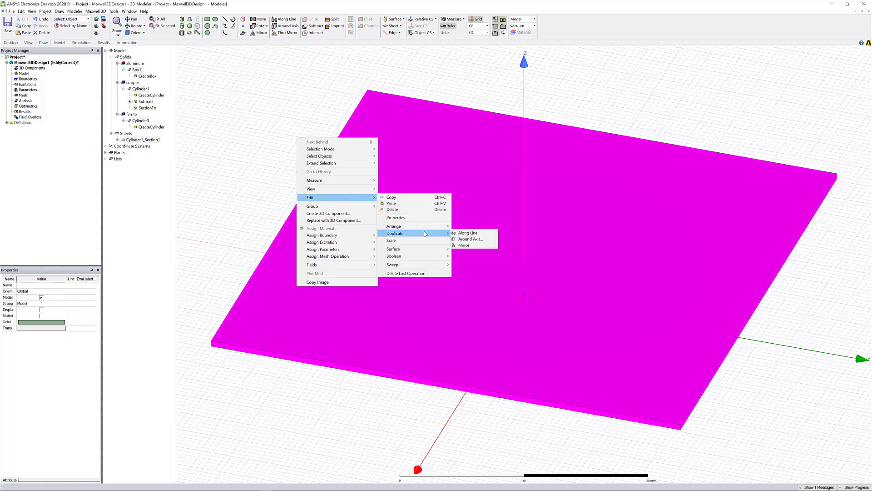
{"action": "left_click", "coordinate": [475, 245]}
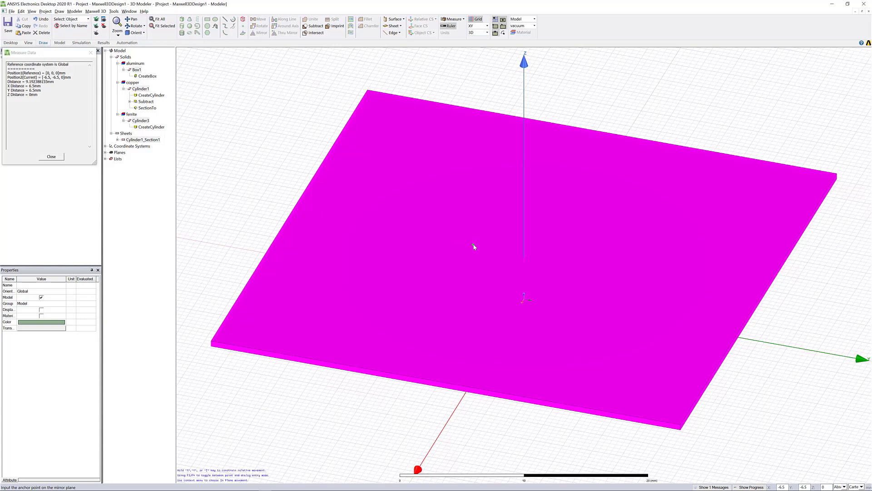
{"action": "left_click", "coordinate": [481, 245]}
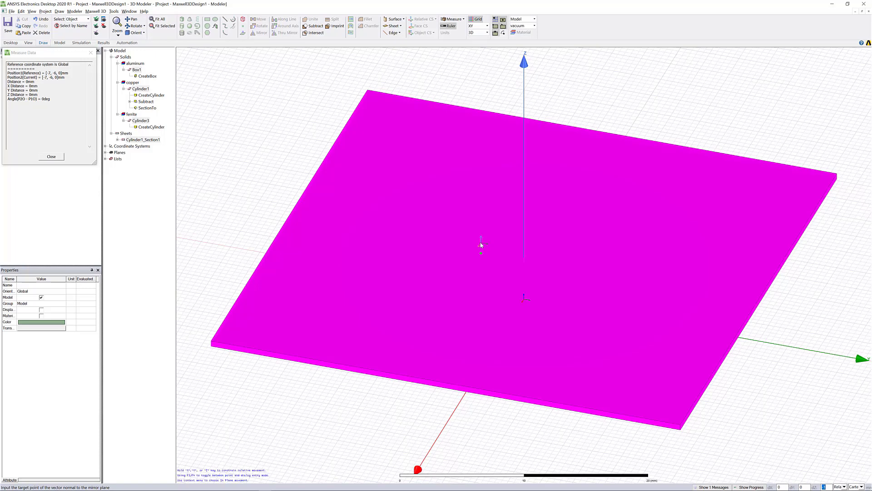
{"action": "key", "text": "Return"}
{"action": "key", "text": "Escape"}
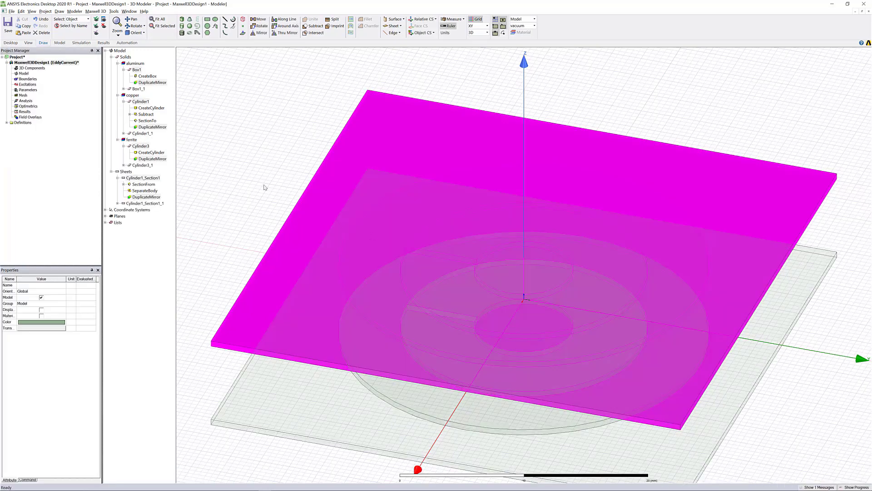
Step: Create a vacuum Region box with percentage padding around the model
{"action": "left_click", "coordinate": [253, 132]}
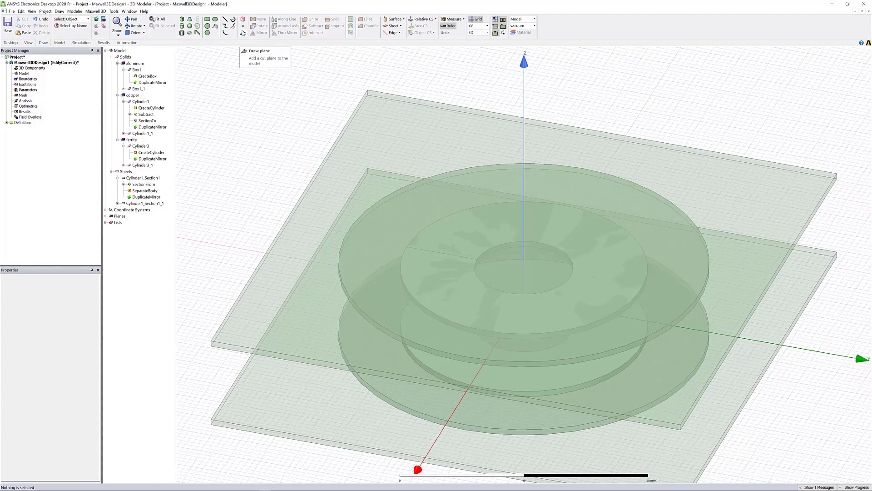
{"action": "left_click", "coordinate": [243, 19]}
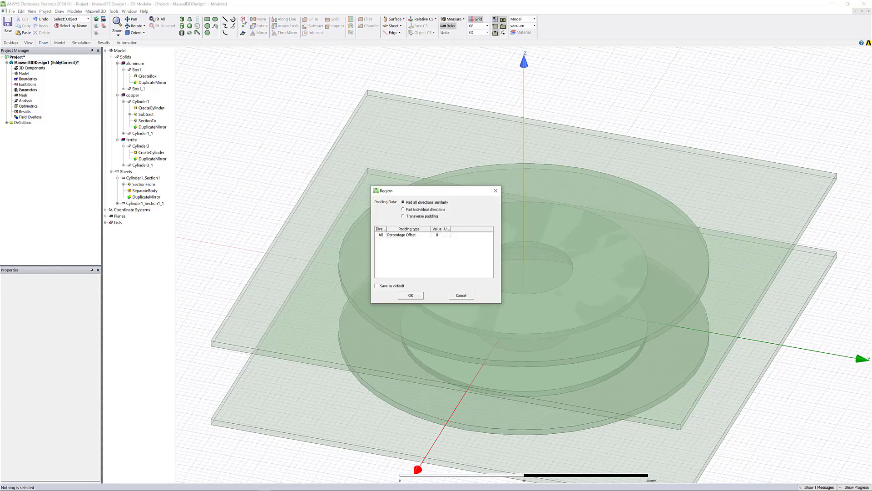
{"action": "left_click", "coordinate": [437, 235]}
{"action": "left_click", "coordinate": [407, 295]}
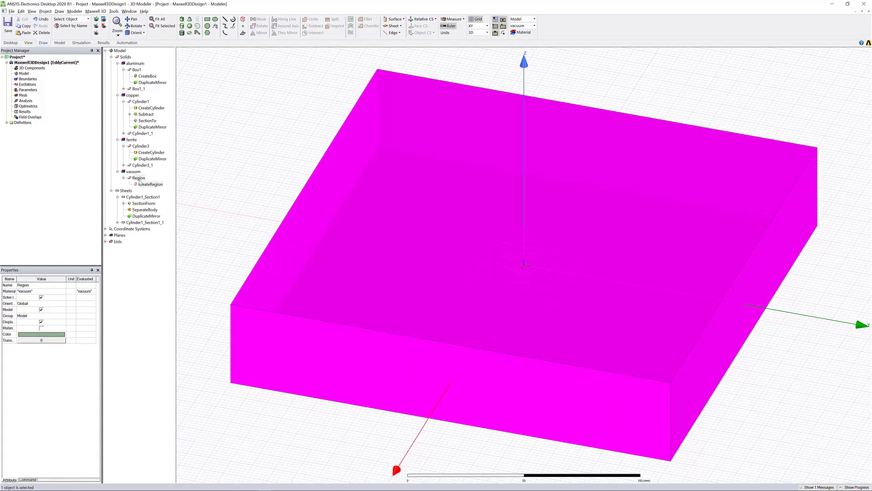
Step: Hide the Region box so the model parts are visible
{"action": "left_click", "coordinate": [138, 178]}
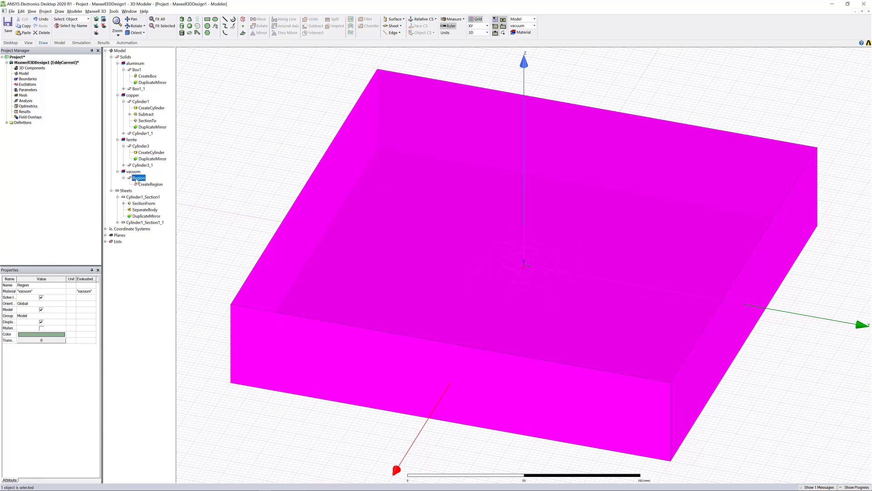
{"action": "left_click", "coordinate": [253, 186]}
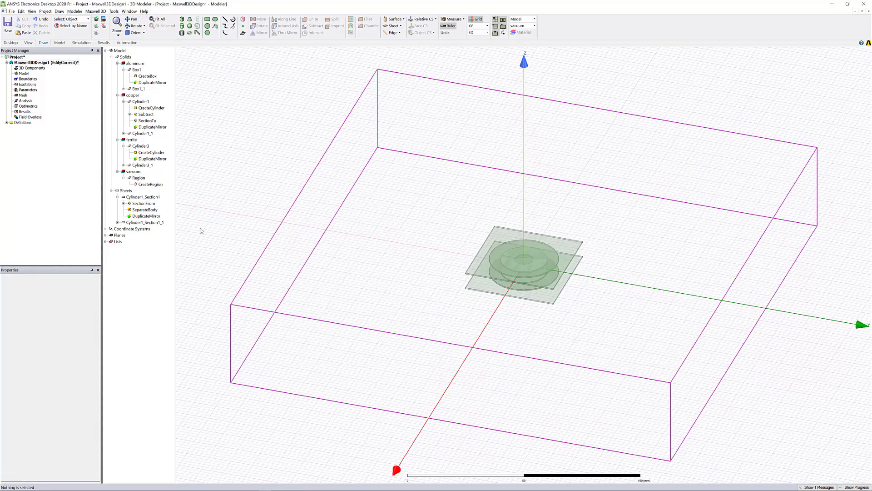
{"action": "left_click", "coordinate": [143, 179]}
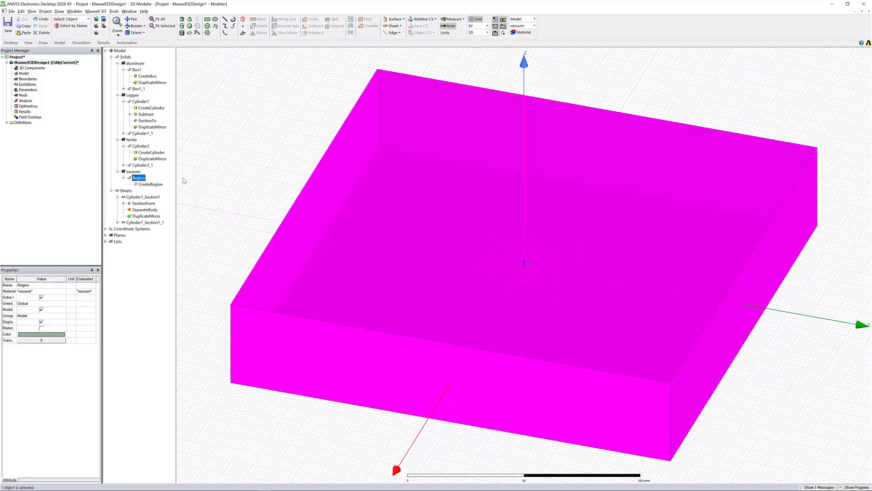
{"action": "key", "text": "ctrl+h"}
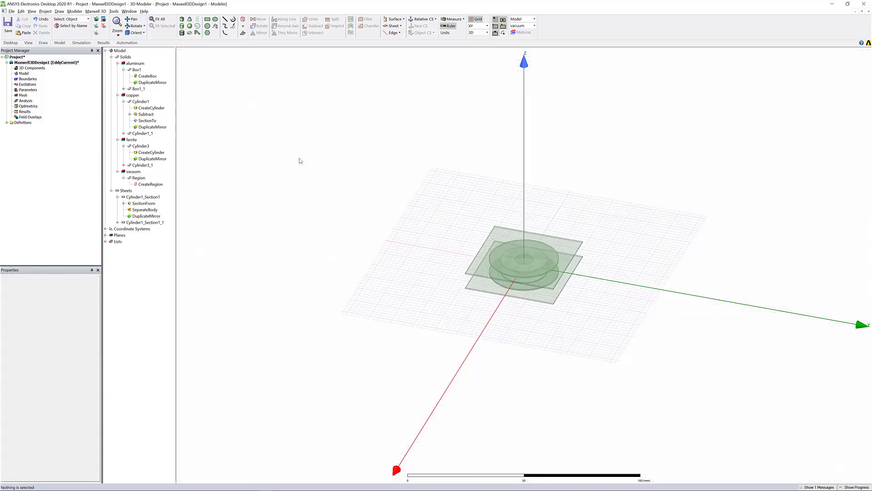